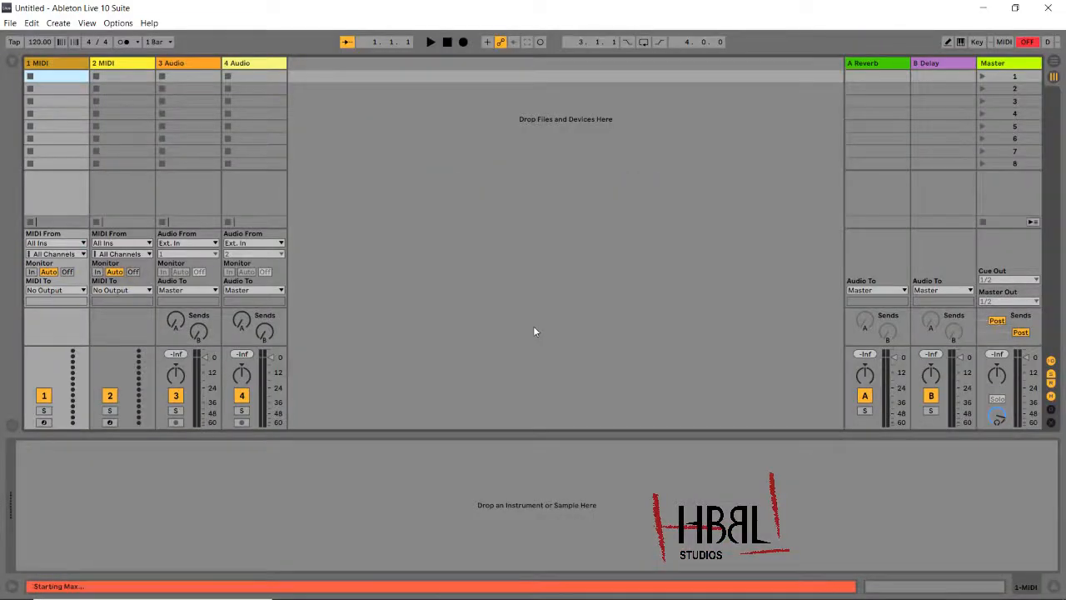
Open the Live Set "That Look Remake by The Sample Guy.als" from its project folder inside the desktop's test folder.
{"action": "left_click", "coordinate": [10, 26]}
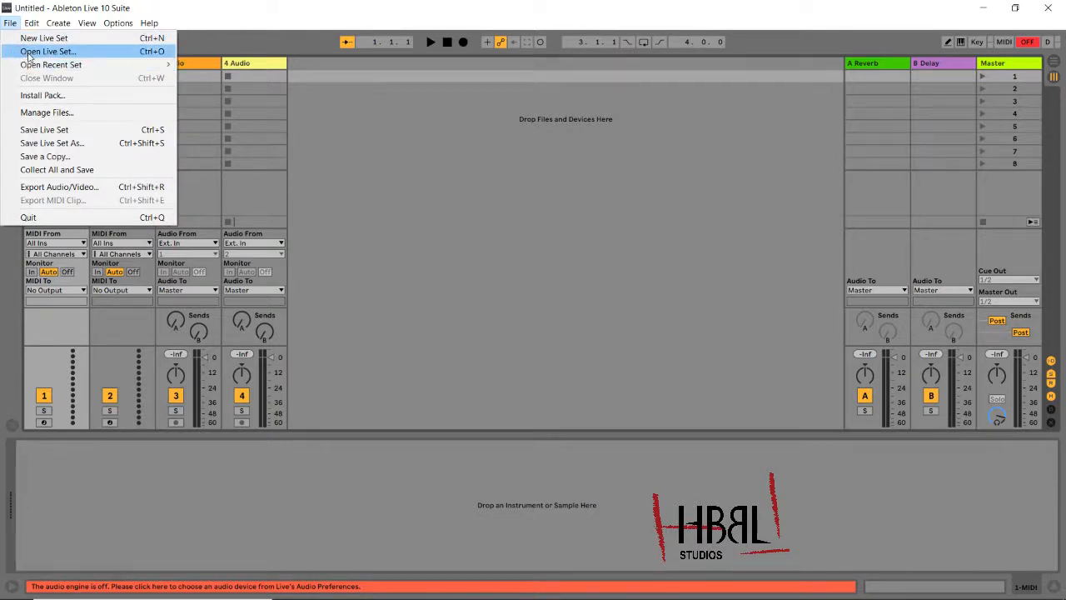
{"action": "left_click", "coordinate": [29, 53]}
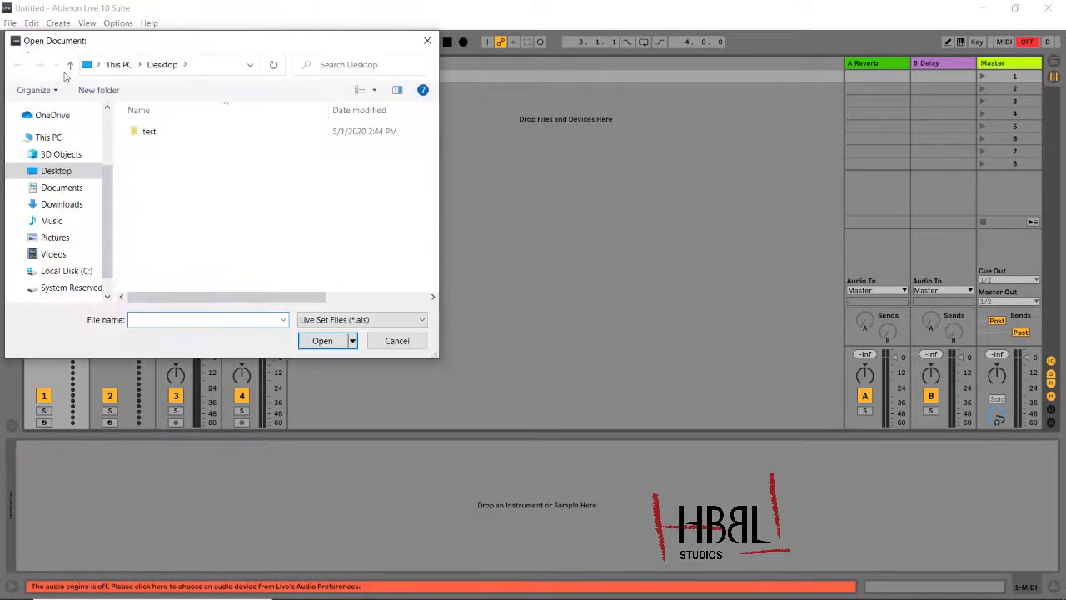
{"action": "double_click", "coordinate": [149, 133]}
{"action": "double_click", "coordinate": [149, 133]}
{"action": "left_click", "coordinate": [154, 178]}
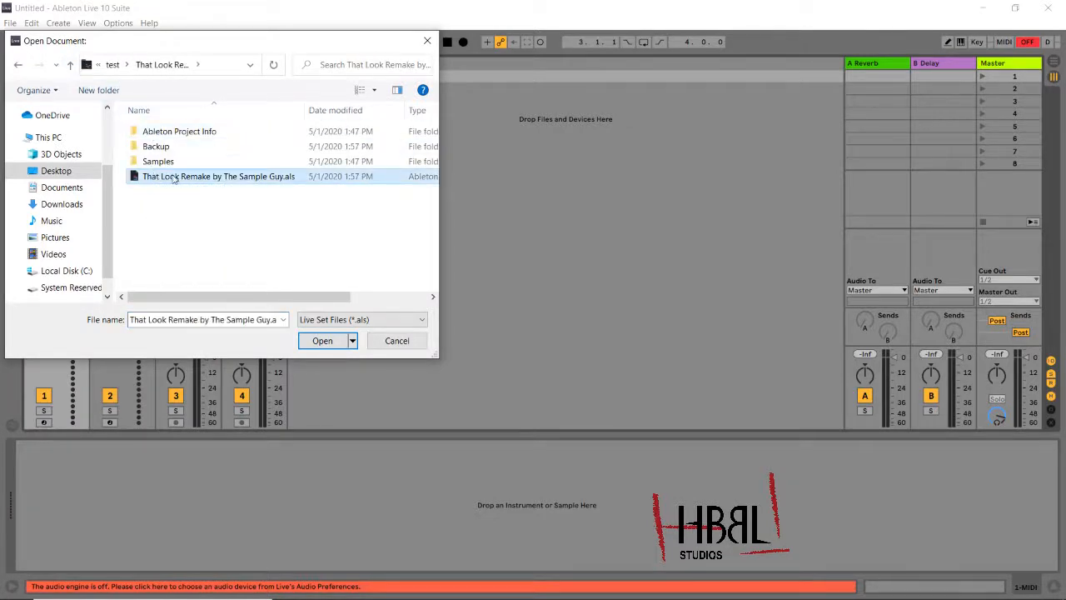
{"action": "left_click", "coordinate": [317, 339]}
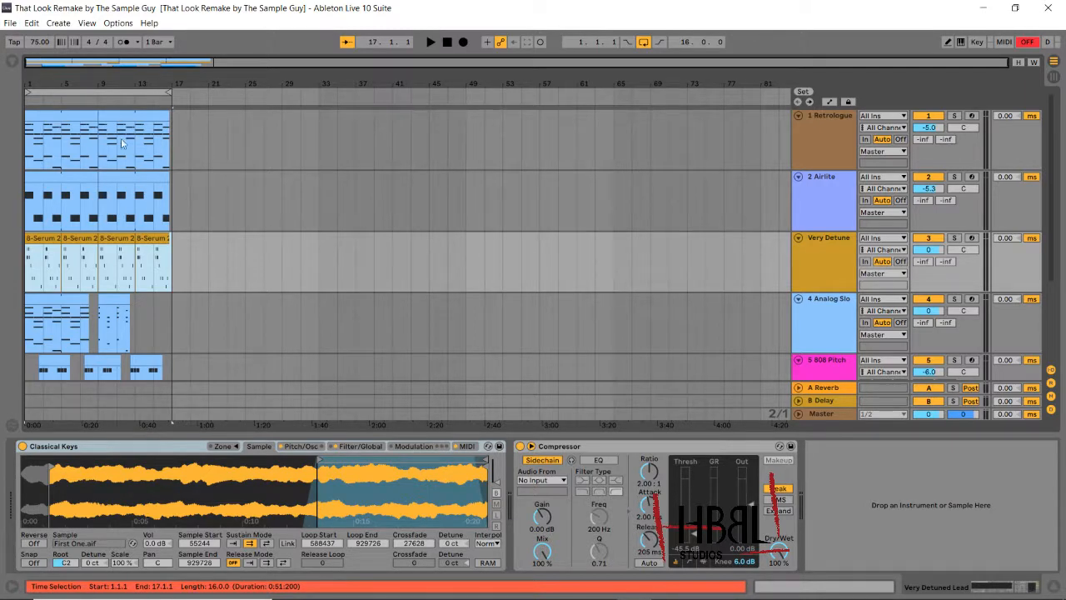
Set up an Audio/Video export of All Individual Tracks with a render length of 17 bars.
{"action": "scroll", "coordinate": [348, 360], "scroll_direction": "down", "scroll_amount": 3}
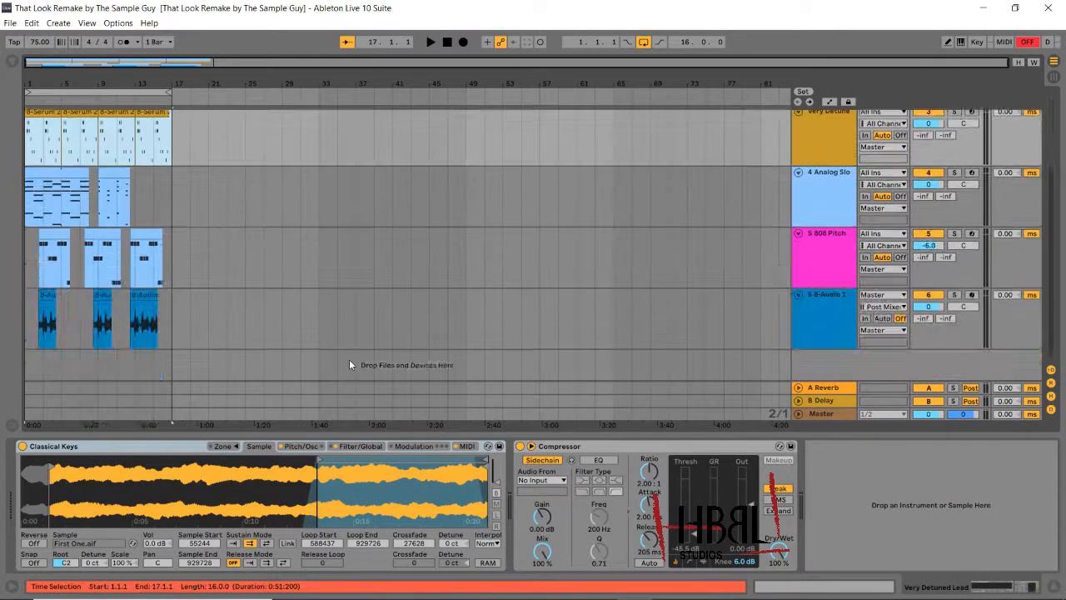
{"action": "scroll", "coordinate": [349, 360], "scroll_direction": "up", "scroll_amount": 2}
{"action": "scroll", "coordinate": [349, 359], "scroll_direction": "up", "scroll_amount": 2}
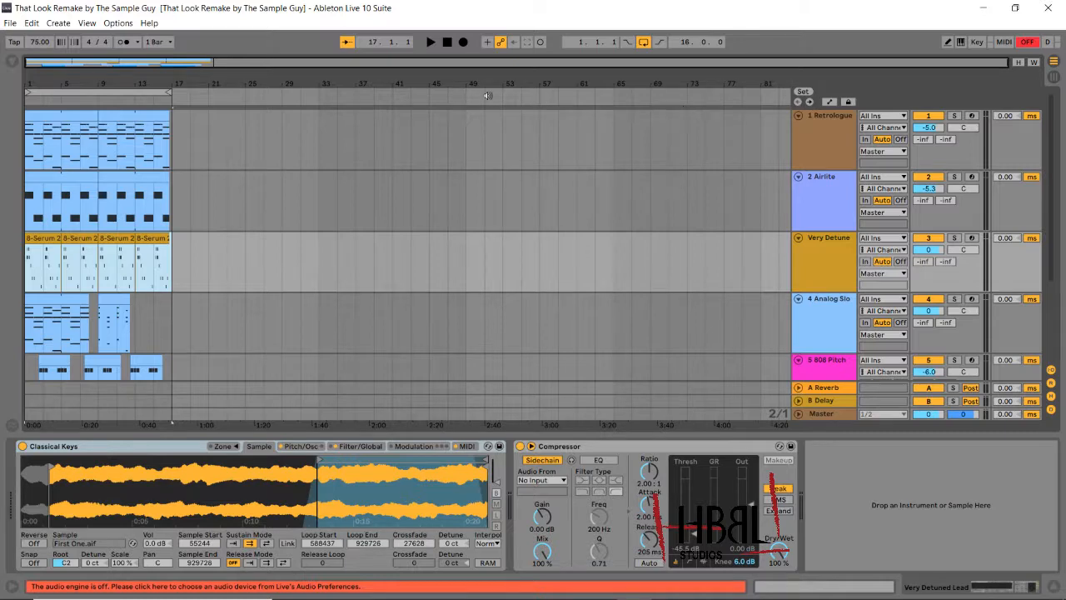
{"action": "left_click", "coordinate": [10, 24]}
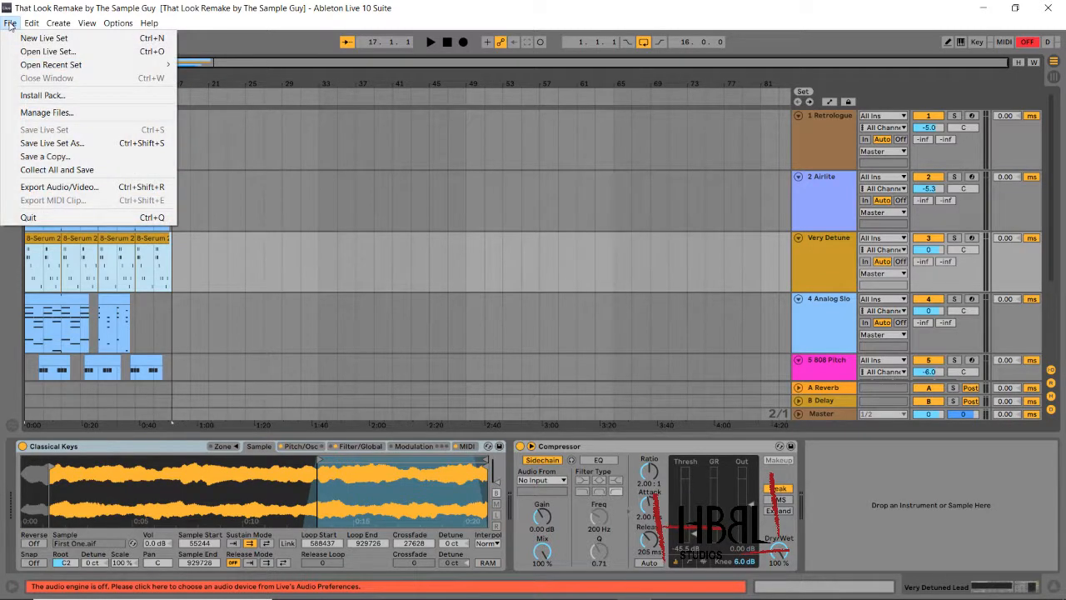
{"action": "left_click", "coordinate": [41, 188]}
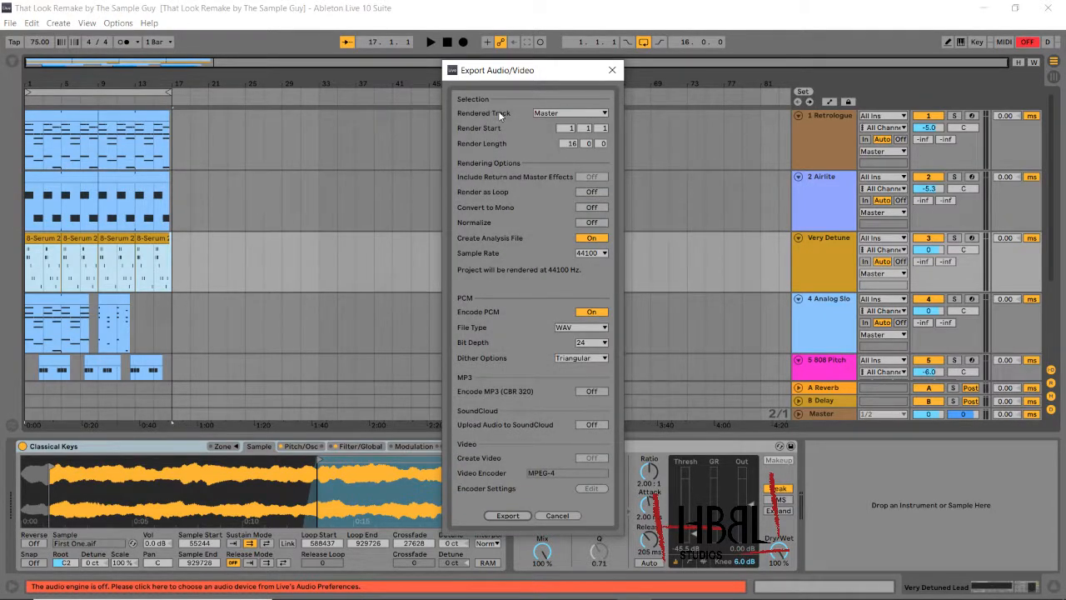
{"action": "left_click", "coordinate": [595, 117]}
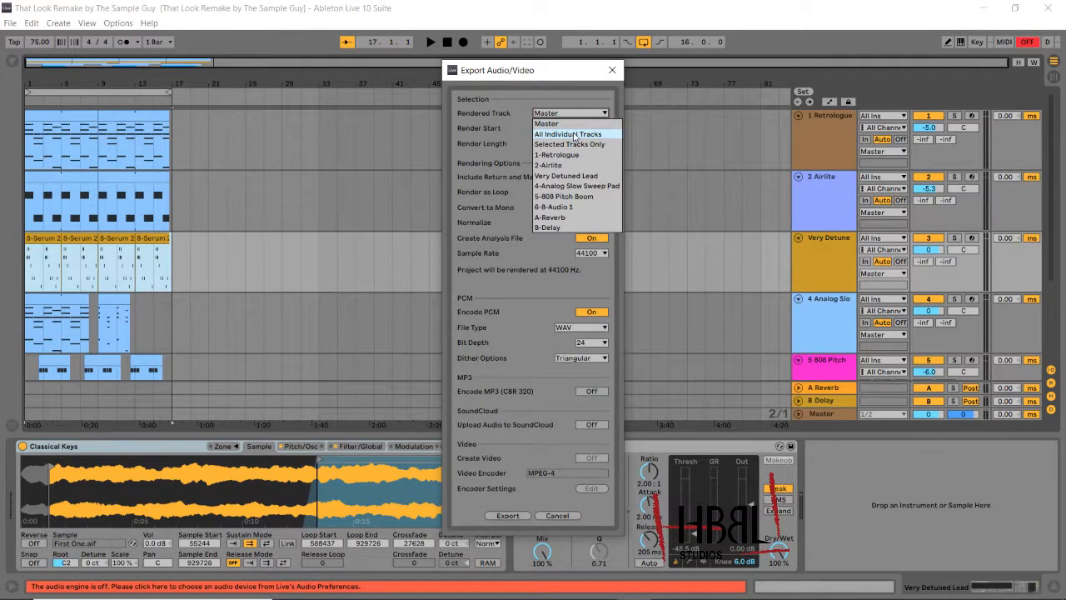
{"action": "left_click", "coordinate": [574, 134]}
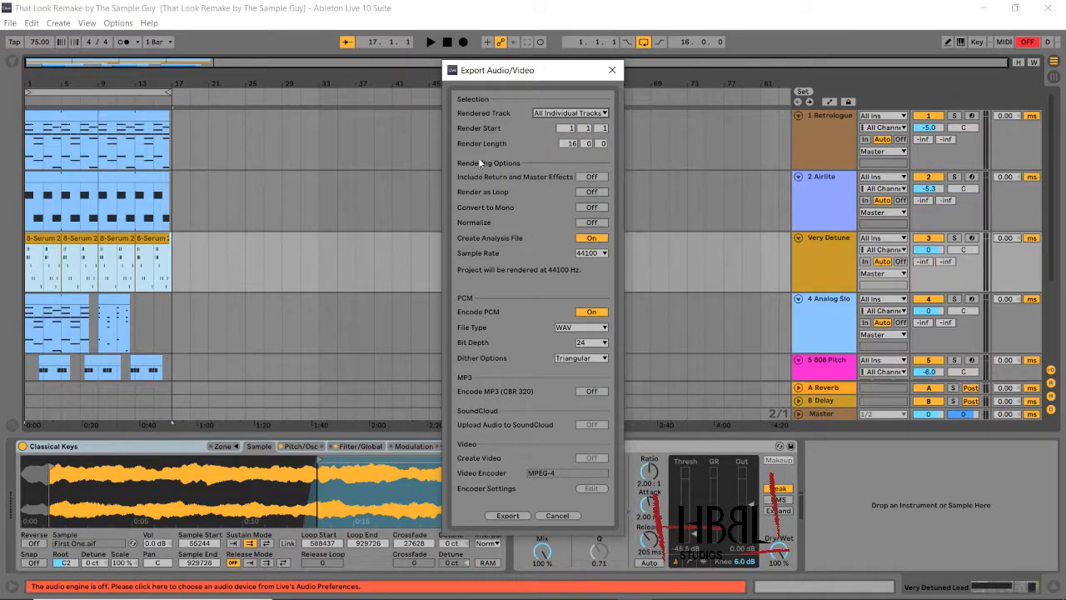
{"action": "mouse_move", "coordinate": [569, 128]}
{"action": "left_mouse_down"}
{"action": "mouse_move", "coordinate": [569, 112]}
{"action": "mouse_move", "coordinate": [569, 129]}
{"action": "left_mouse_up"}
Check the export's sample rate options and reselect a bit depth of 24.
{"action": "left_click", "coordinate": [593, 254]}
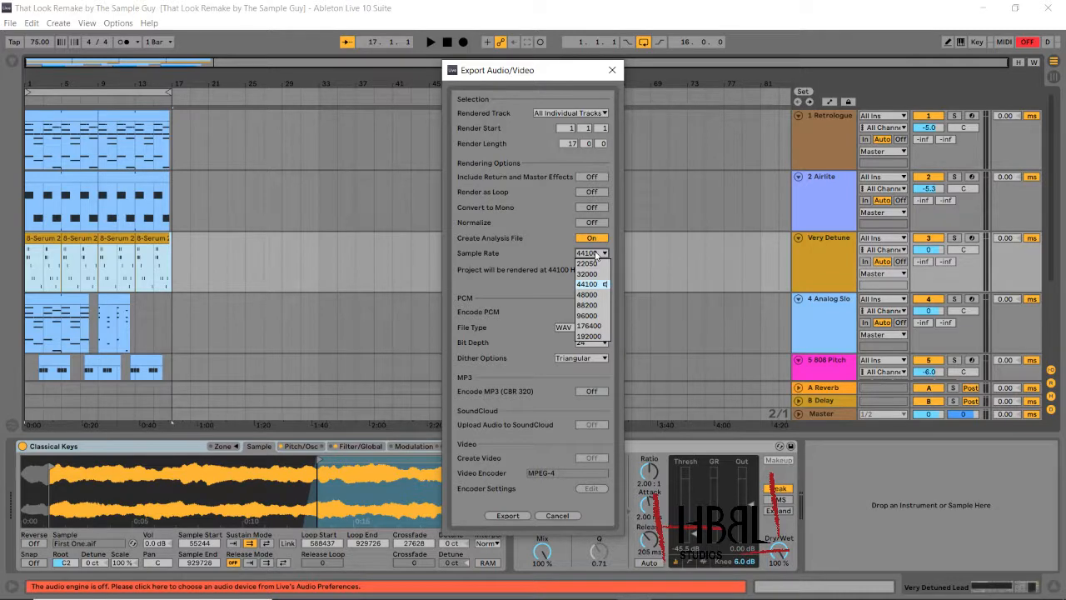
{"action": "left_click", "coordinate": [522, 289]}
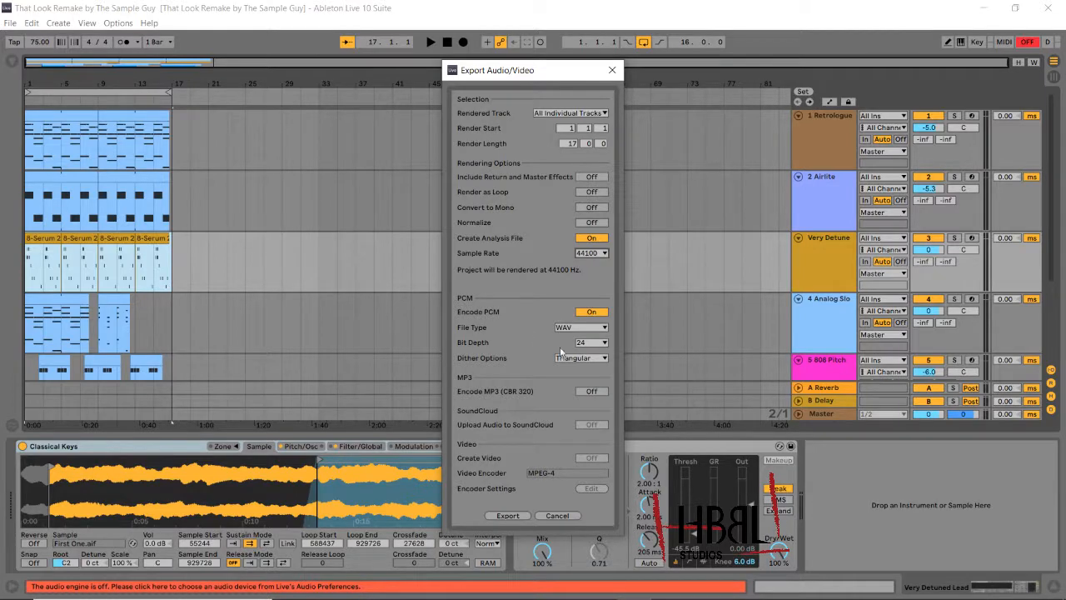
{"action": "left_click", "coordinate": [602, 343]}
{"action": "left_click", "coordinate": [582, 353]}
{"action": "left_click", "coordinate": [602, 344]}
{"action": "left_click", "coordinate": [588, 364]}
Start the export and create a folder named "Test Stems" inside the desktop's test folder as its destination.
{"action": "left_click", "coordinate": [503, 514]}
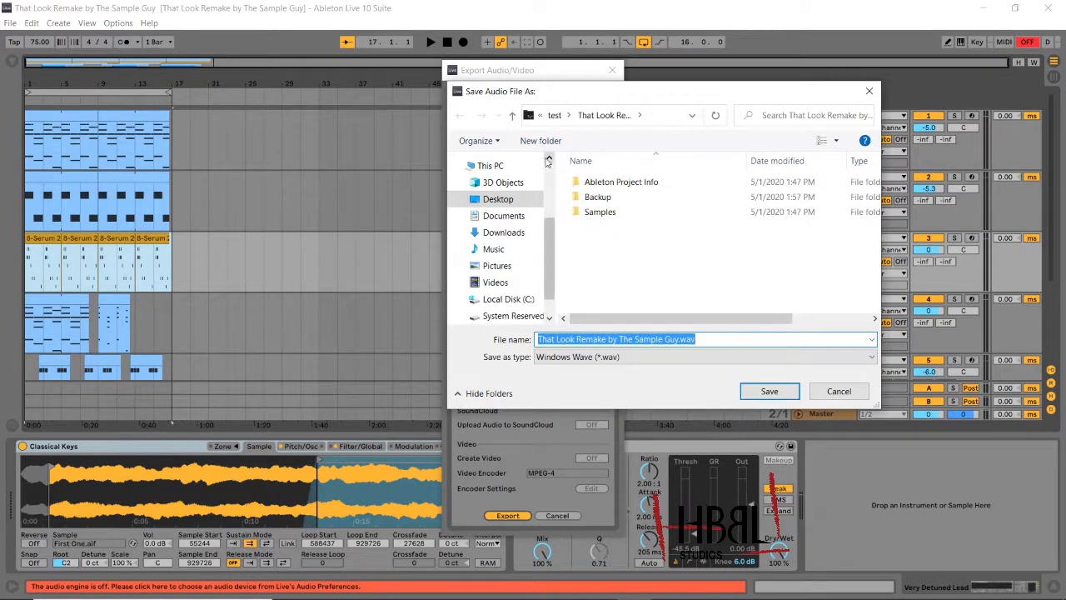
{"action": "left_click", "coordinate": [554, 116]}
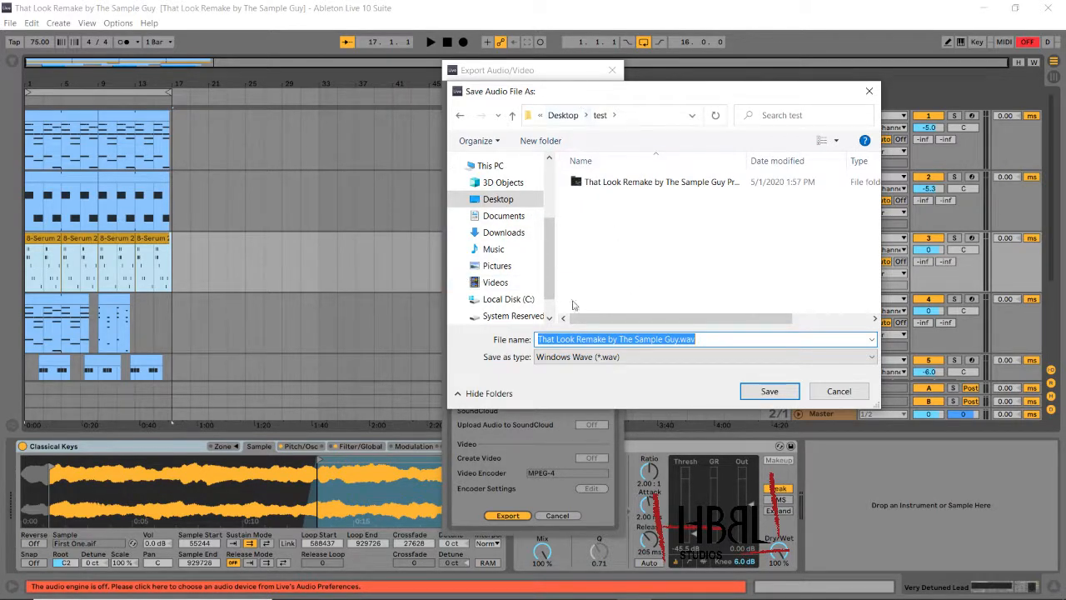
{"action": "left_click", "coordinate": [541, 142]}
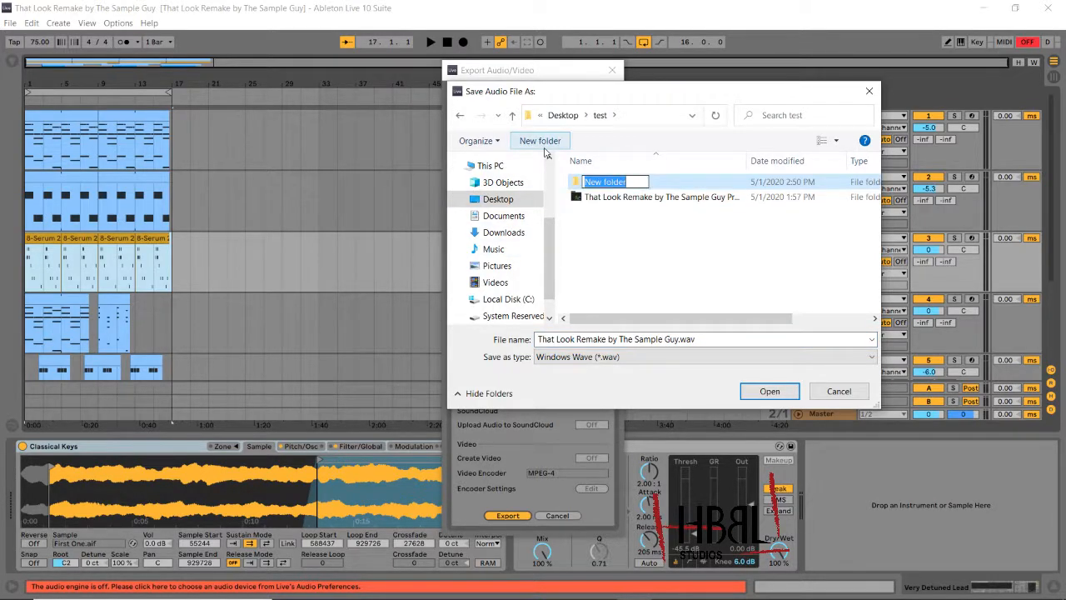
{"action": "type", "text": "Test"}
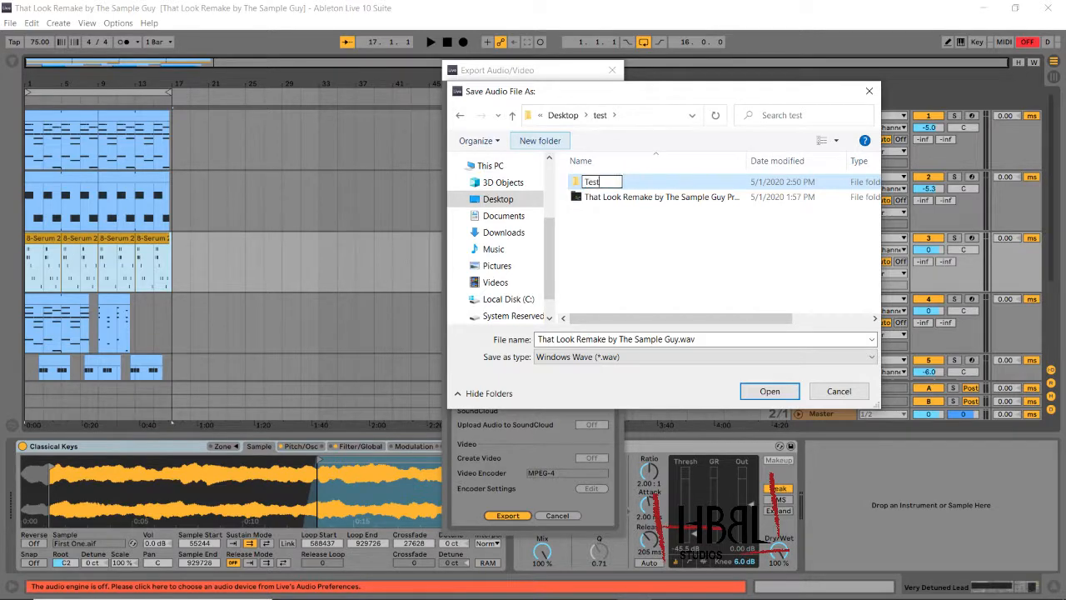
{"action": "type", "text": " Stems"}
{"action": "key", "text": "Return"}
{"action": "double_click", "coordinate": [587, 184]}
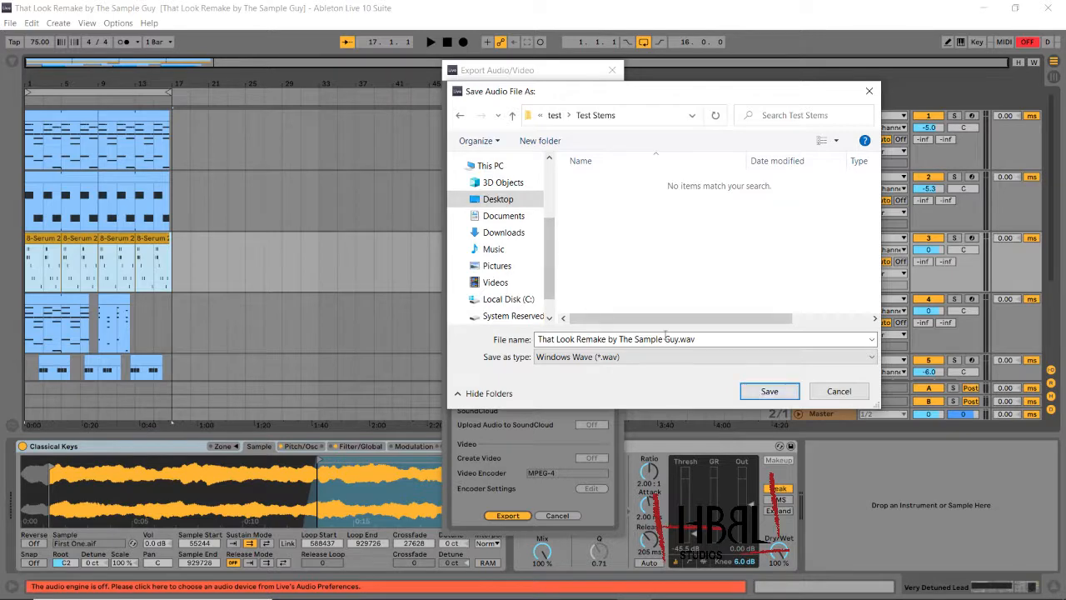
Name the exported audio "Test Stems.wav" and save the stems in the Test Stems folder.
{"action": "left_click", "coordinate": [690, 341]}
{"action": "left_click", "coordinate": [677, 339]}
{"action": "left_click_drag", "start_coordinate": [676, 339], "coordinate": [533, 342]}
{"action": "key", "text": "BackSpace"}
{"action": "key", "text": "Delete"}
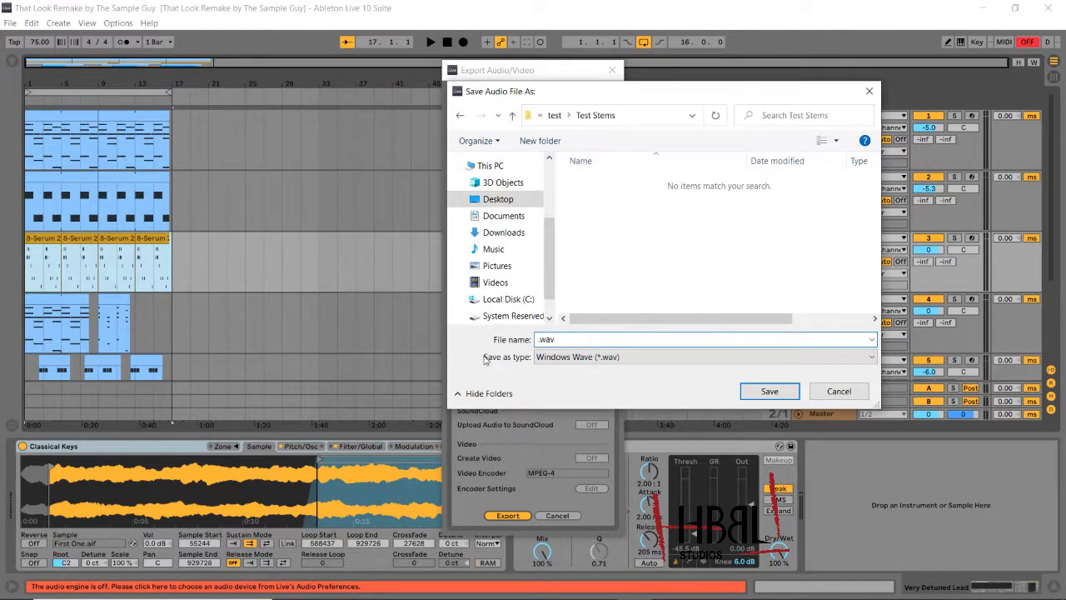
{"action": "type", "text": "Test Stems"}
{"action": "left_click", "coordinate": [768, 390]}
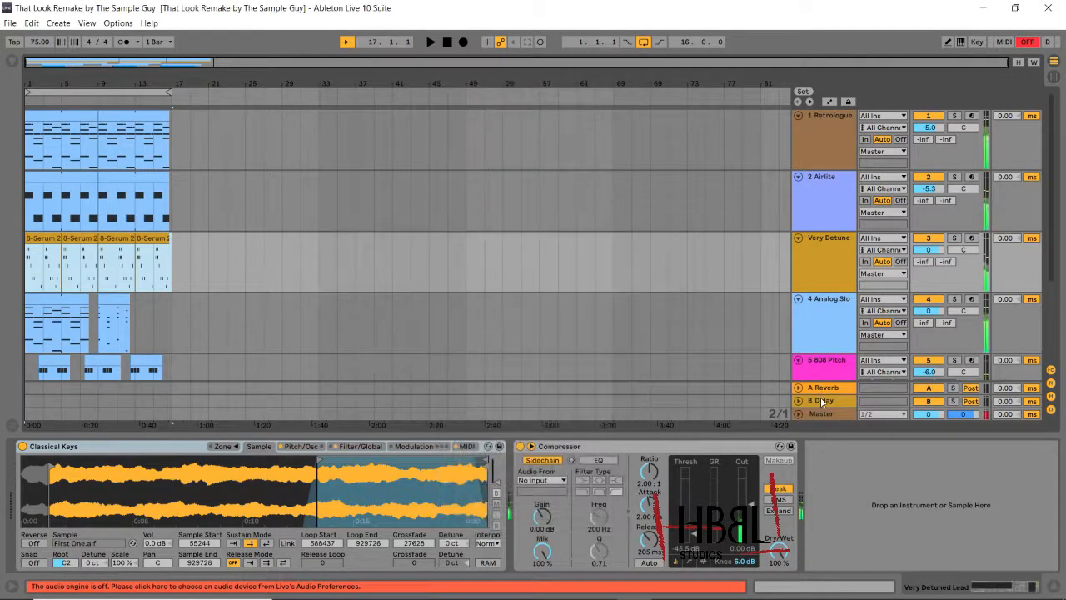
Restart Ableton Live and reopen the recent set "That Look Remake by The Sample Guy.als".
{"action": "left_click", "coordinate": [1055, 7]}
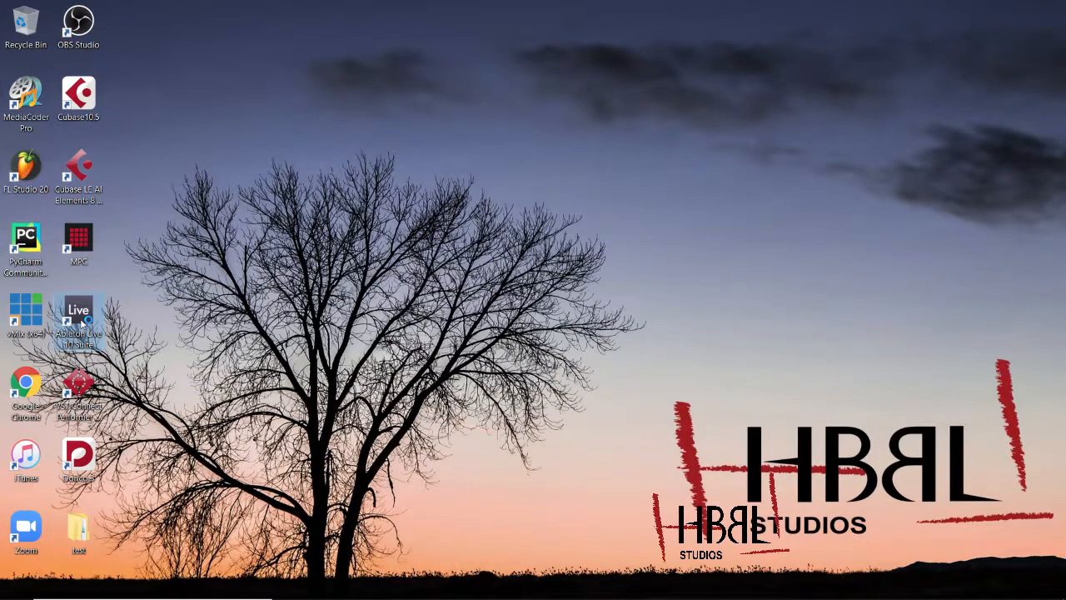
{"action": "double_click", "coordinate": [92, 321]}
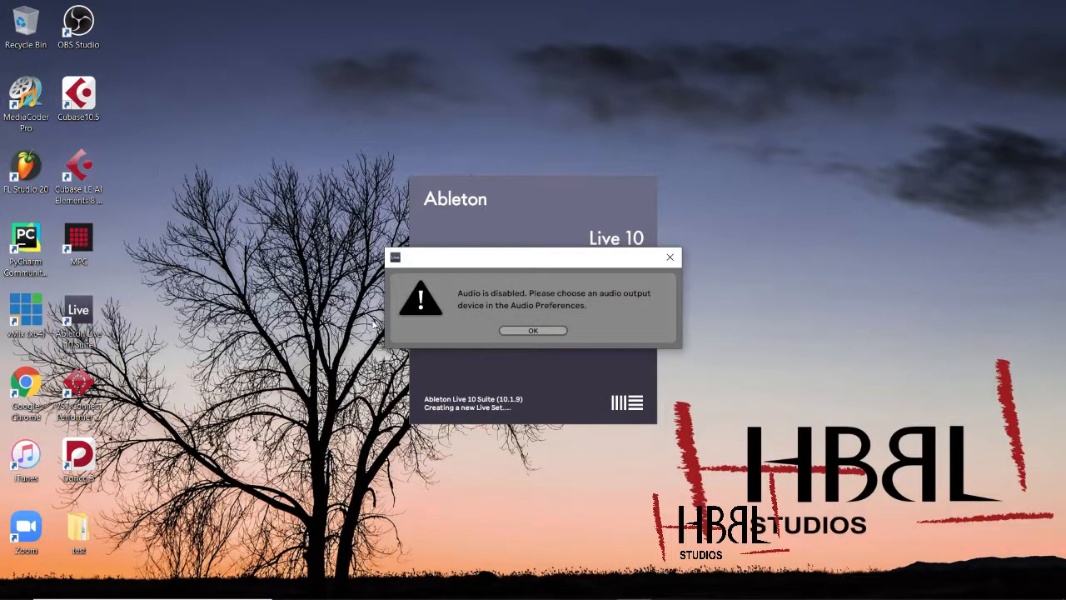
{"action": "left_click", "coordinate": [532, 331]}
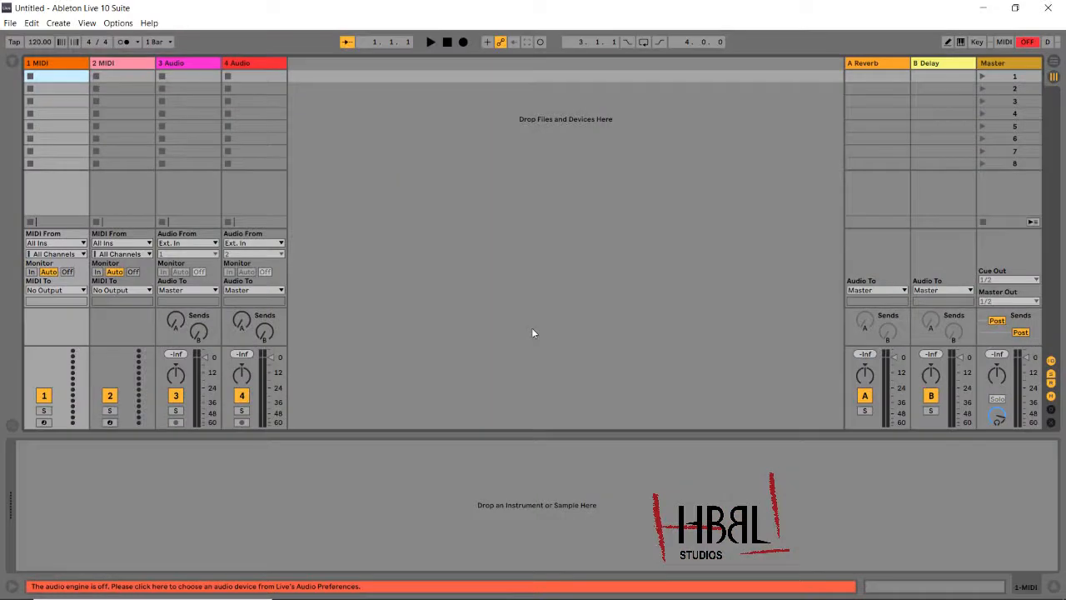
{"action": "left_click", "coordinate": [9, 22]}
{"action": "mouse_move", "coordinate": [92, 67]}
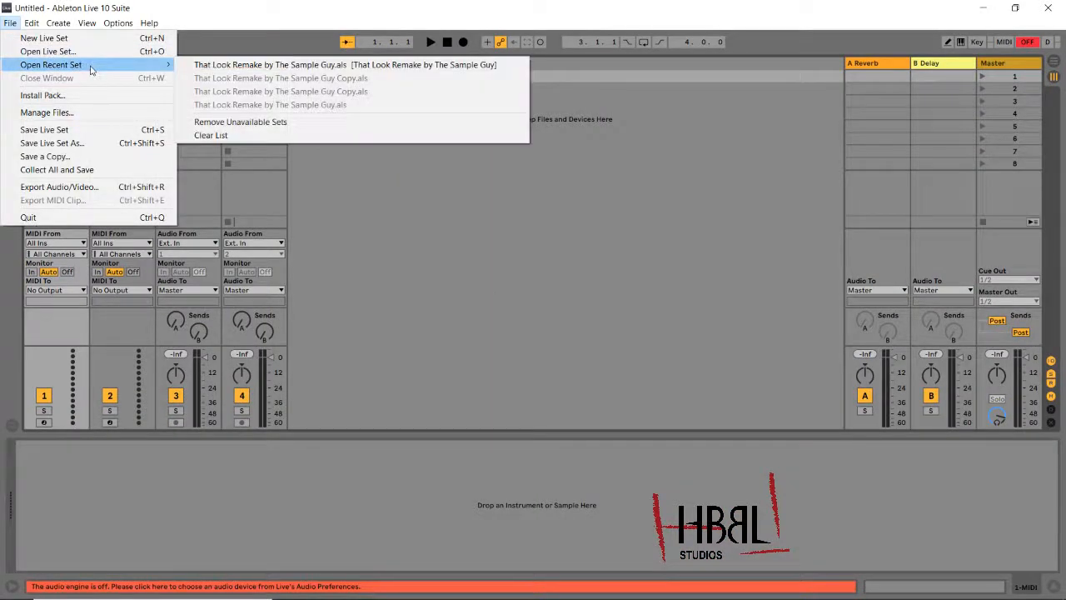
{"action": "left_click", "coordinate": [258, 65]}
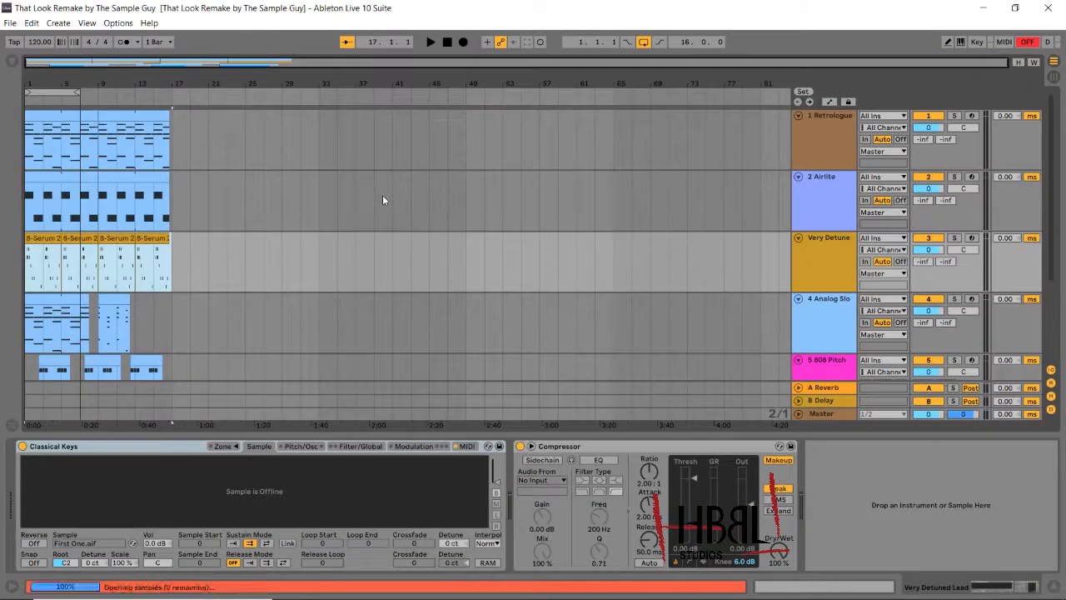
Collect All and Save the set, copying files from elsewhere, other Projects and the User Library but not Factory Packs.
{"action": "scroll", "coordinate": [325, 249], "scroll_direction": "down", "scroll_amount": 3}
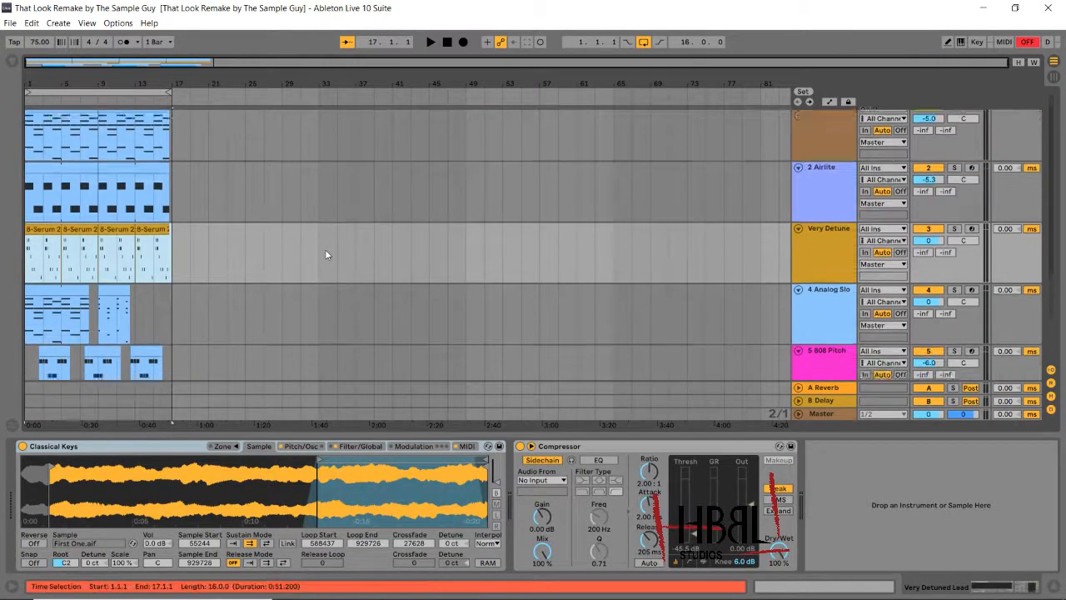
{"action": "scroll", "coordinate": [325, 249], "scroll_direction": "up", "scroll_amount": 3}
{"action": "left_click", "coordinate": [10, 24]}
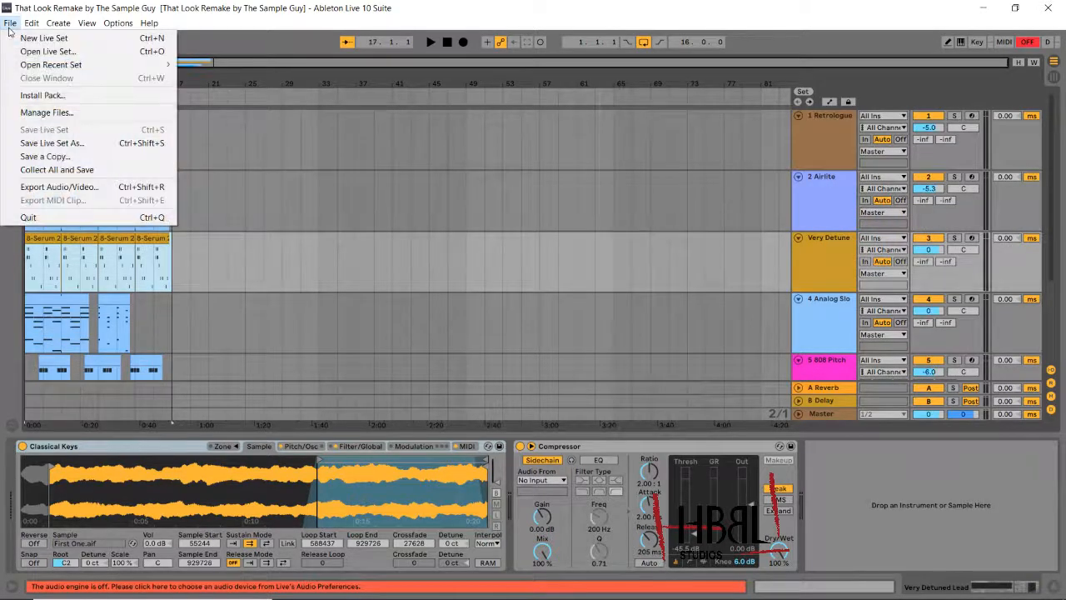
{"action": "left_click", "coordinate": [57, 169]}
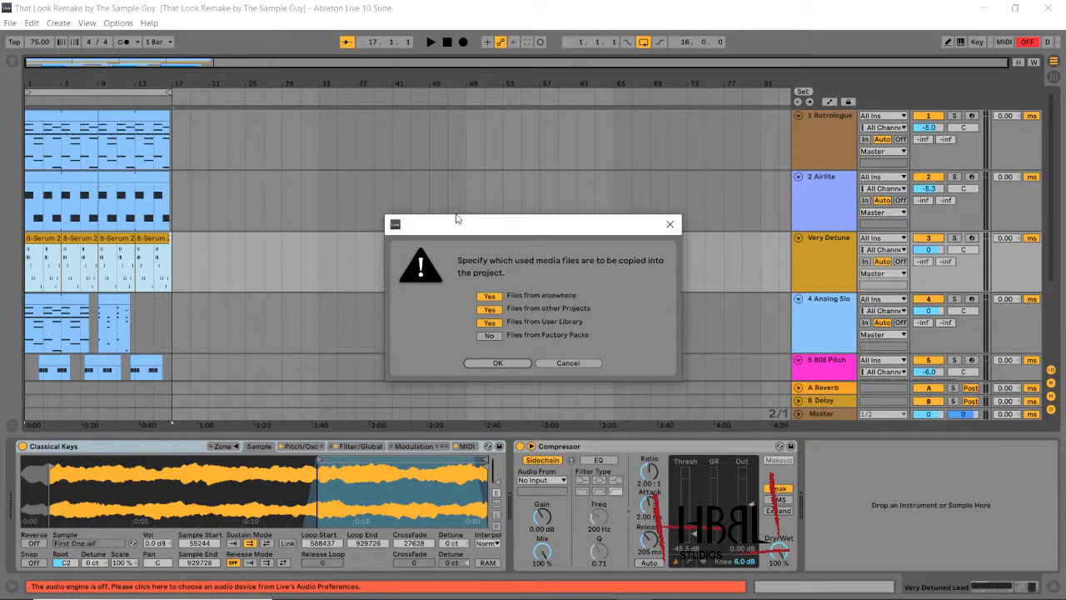
{"action": "left_click", "coordinate": [496, 363]}
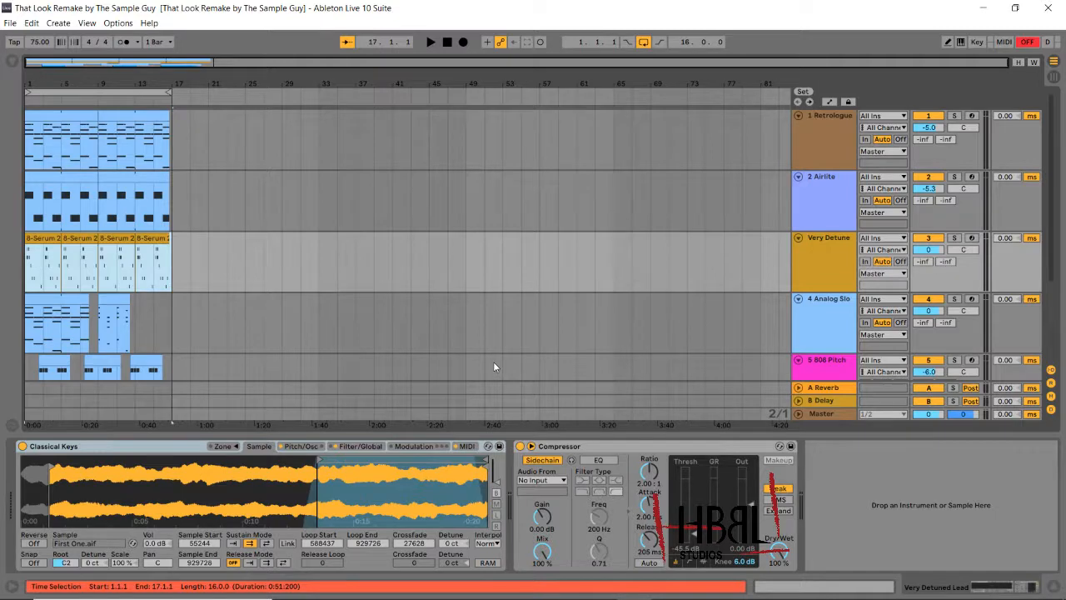
Switch to File Explorer to examine the exported files in the desktop's test\Test Stems folder, and return to Ableton Live.
{"action": "left_click", "coordinate": [984, 8]}
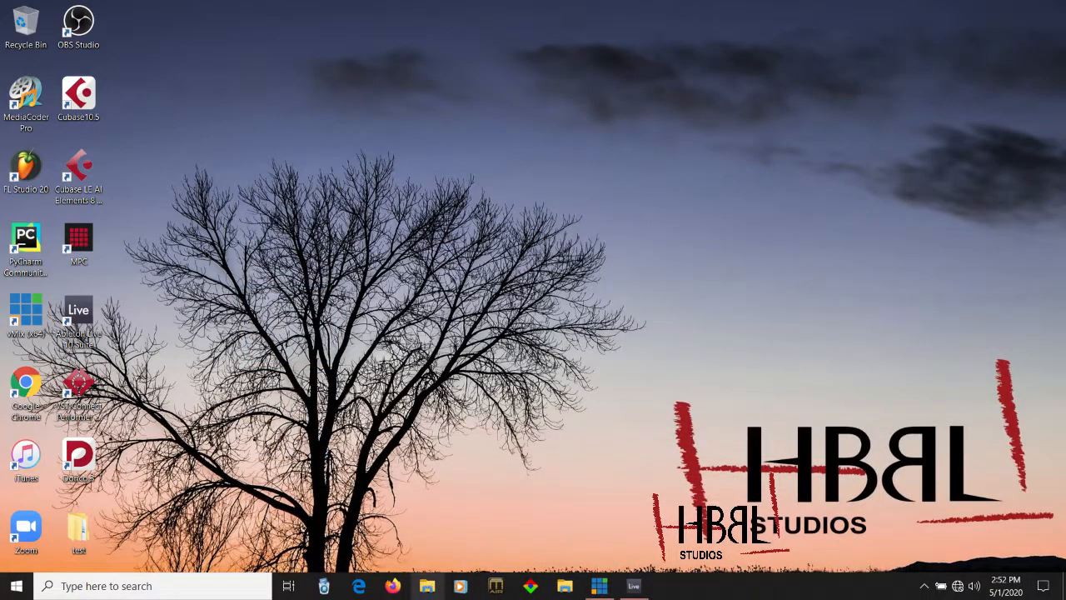
{"action": "left_click", "coordinate": [429, 587]}
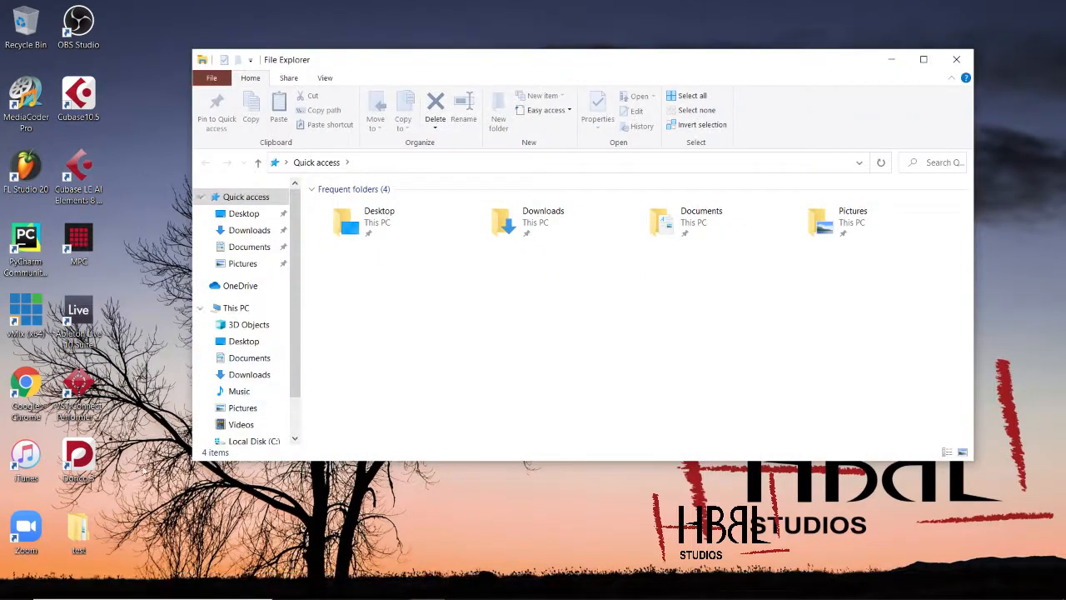
{"action": "left_click", "coordinate": [954, 61]}
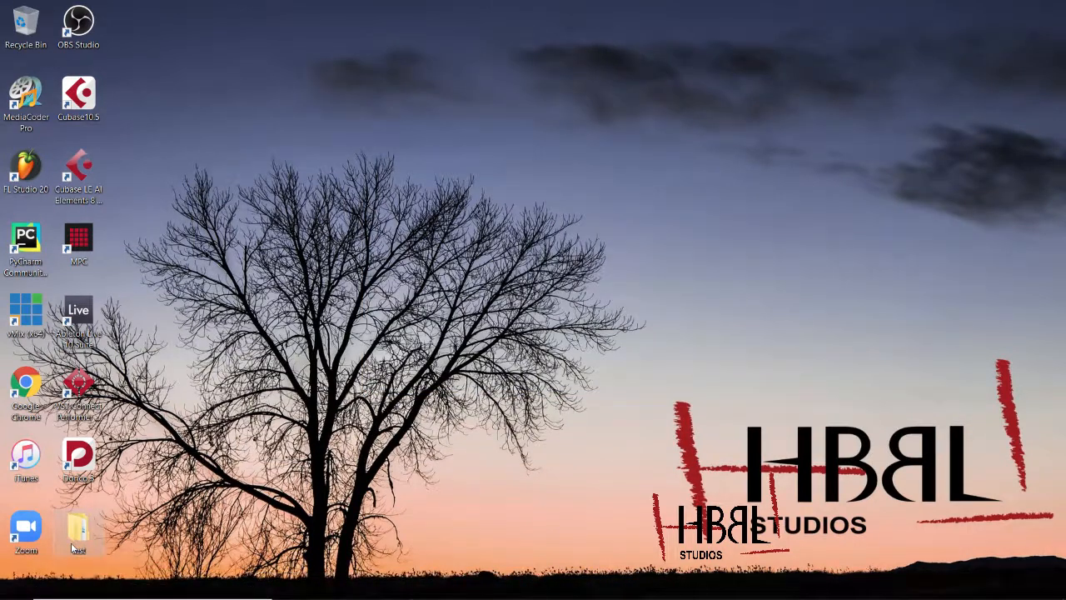
{"action": "double_click", "coordinate": [73, 548]}
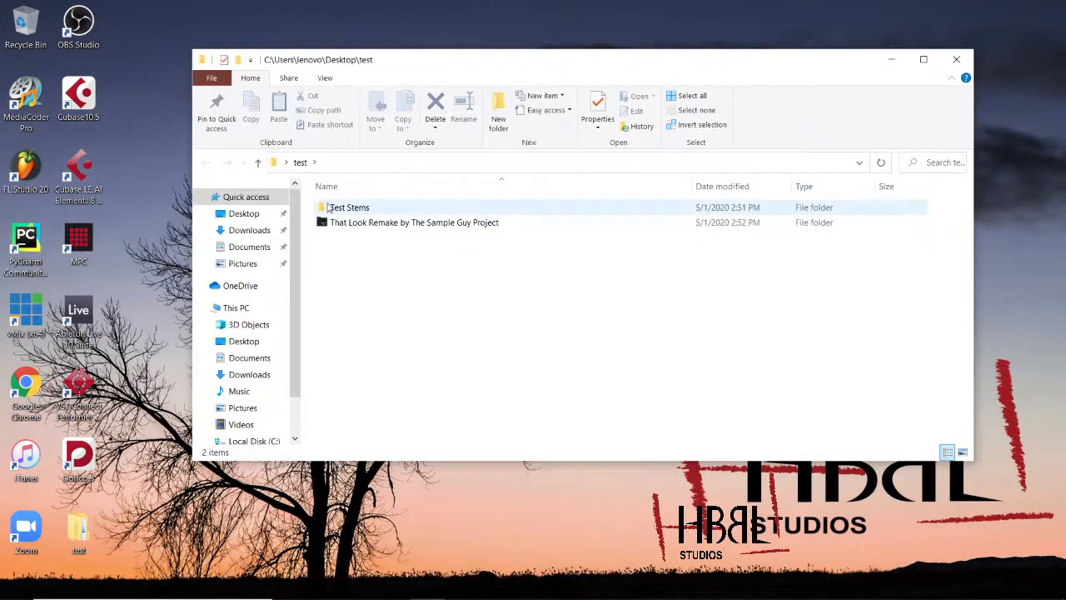
{"action": "double_click", "coordinate": [329, 207]}
{"action": "scroll", "coordinate": [671, 310], "scroll_direction": "down", "scroll_amount": 1}
{"action": "scroll", "coordinate": [671, 310], "scroll_direction": "up", "scroll_amount": 1}
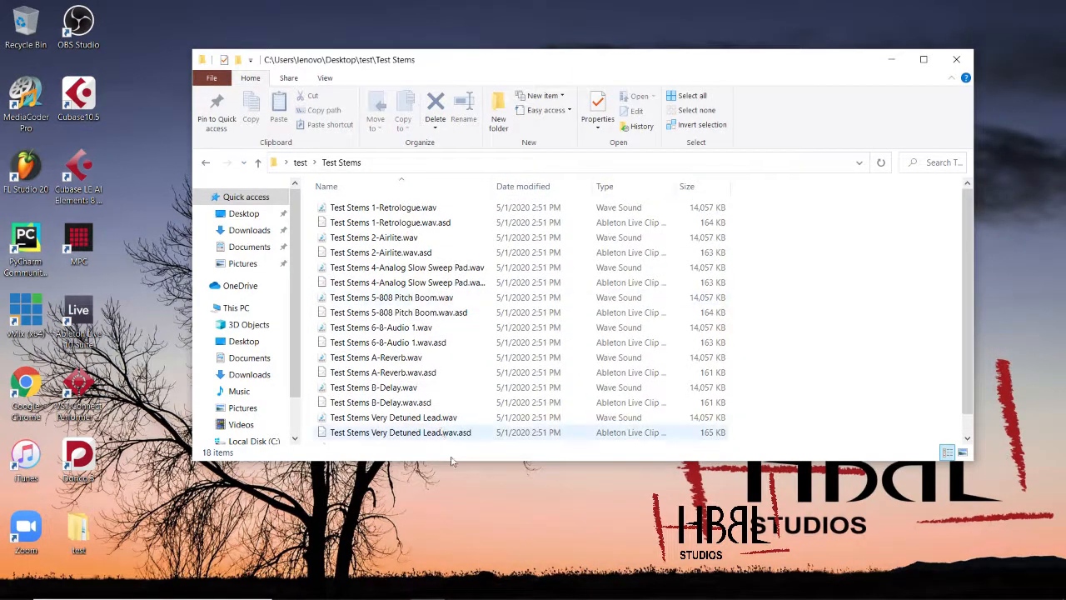
{"action": "mouse_move", "coordinate": [595, 596]}
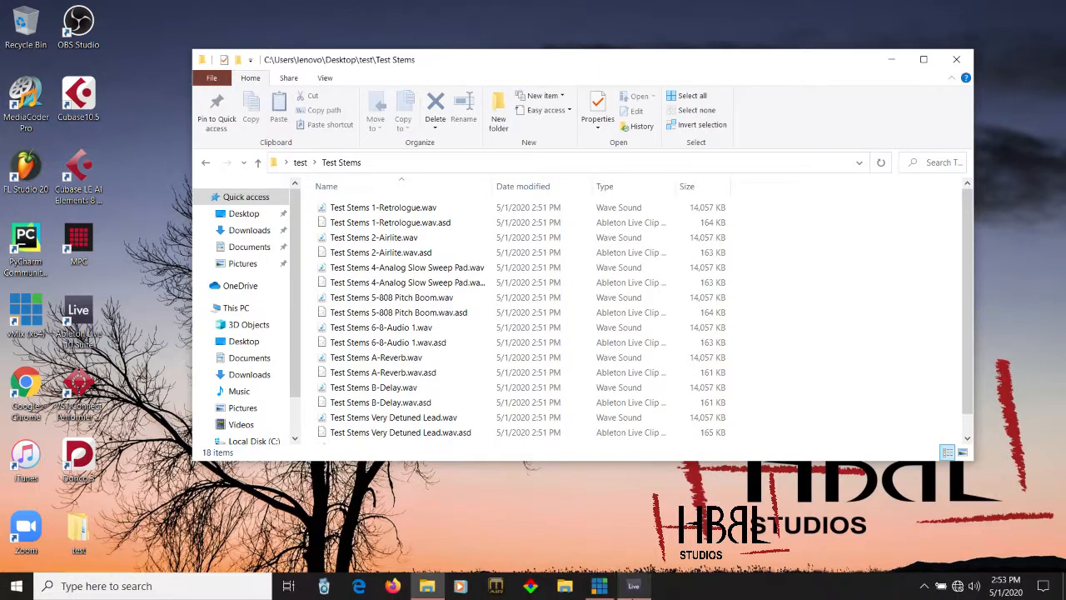
{"action": "left_click", "coordinate": [634, 588]}
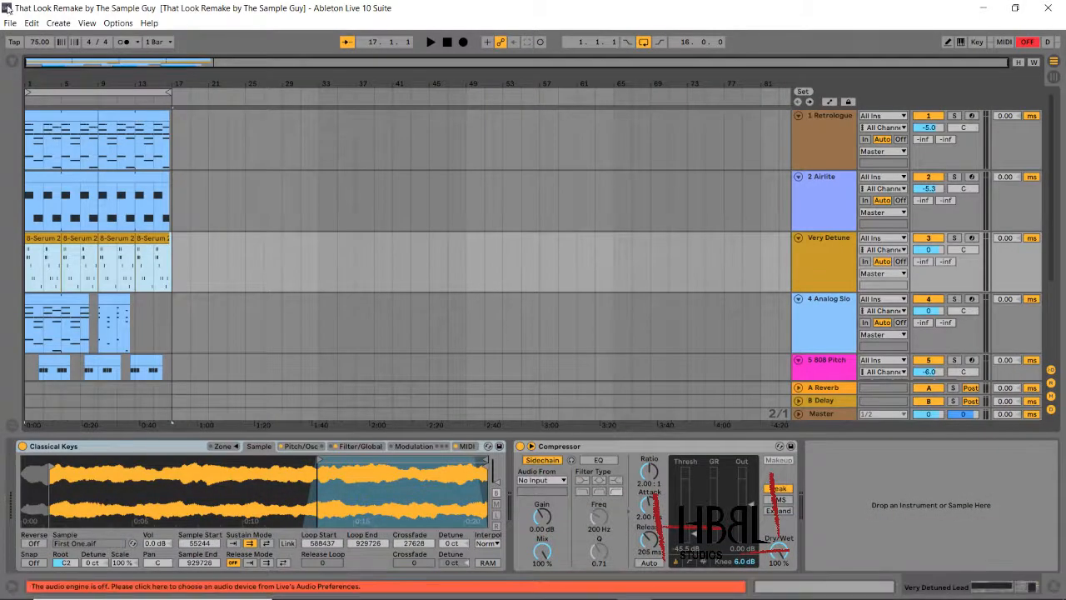
Save the Live Set under its current name, That Look Remake by The Sample Guy.als, in the desktop's test\Test Stems folder.
{"action": "left_click", "coordinate": [10, 23]}
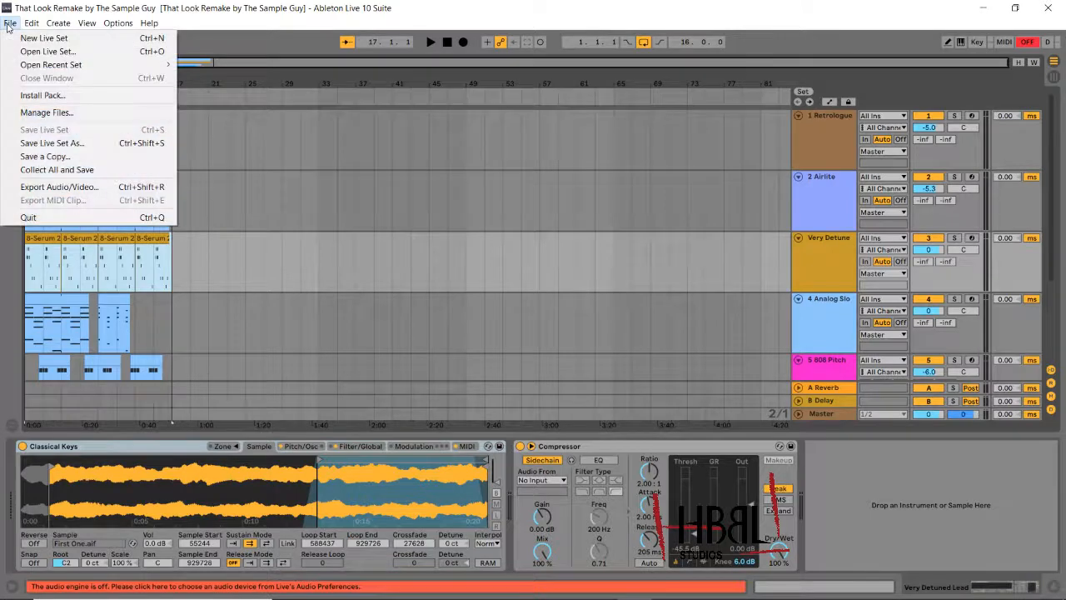
{"action": "left_click", "coordinate": [51, 147]}
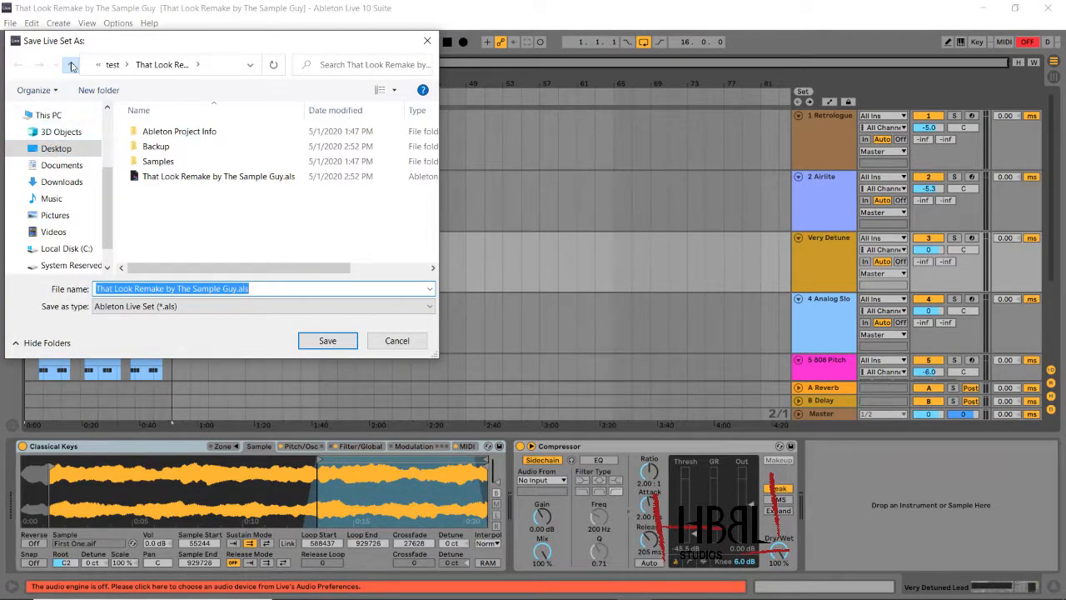
{"action": "left_click", "coordinate": [72, 65]}
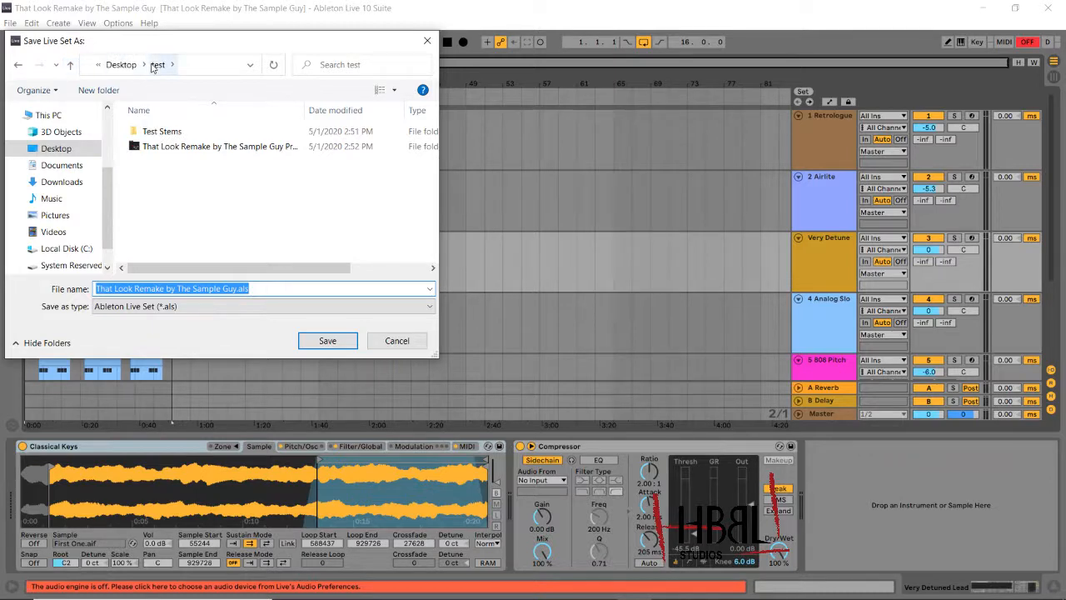
{"action": "double_click", "coordinate": [144, 132]}
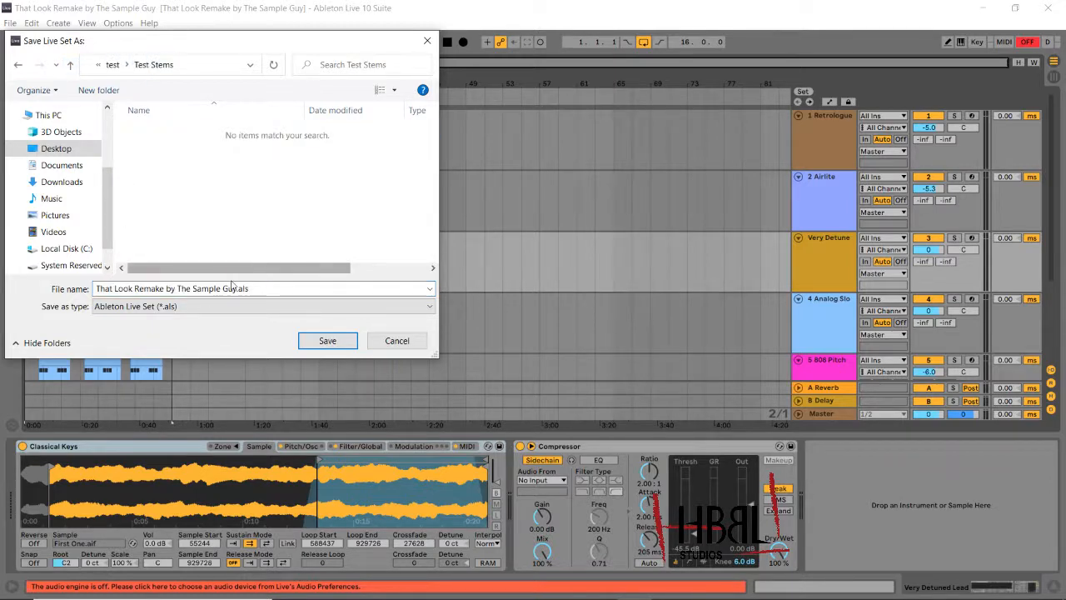
{"action": "left_click", "coordinate": [323, 341]}
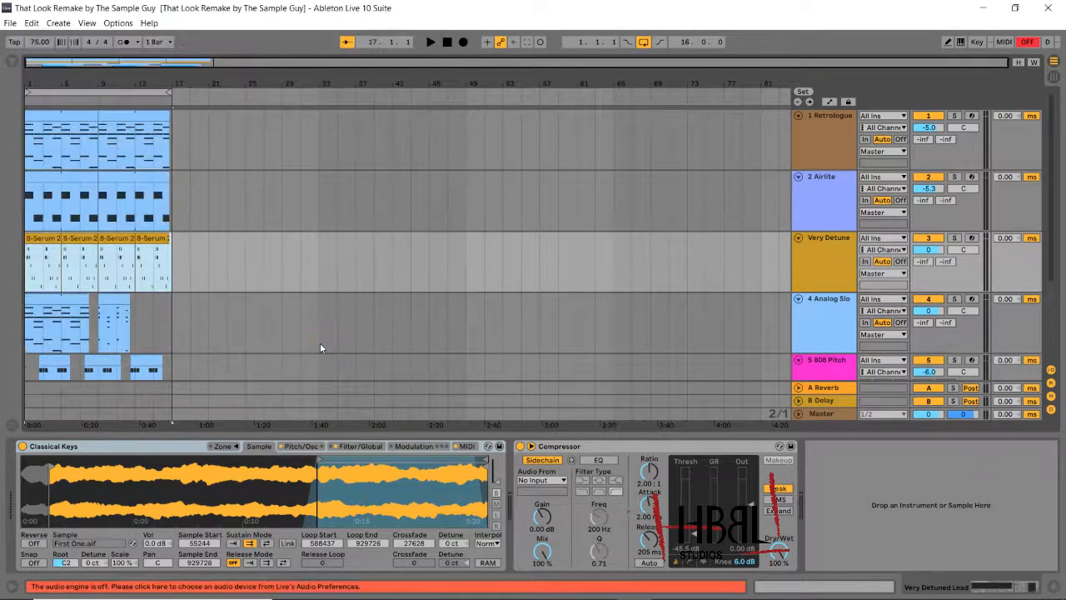
Collect All and Save the set in its new location, including files from elsewhere, other Projects and the User Library but not Factory Packs.
{"action": "left_click", "coordinate": [10, 23]}
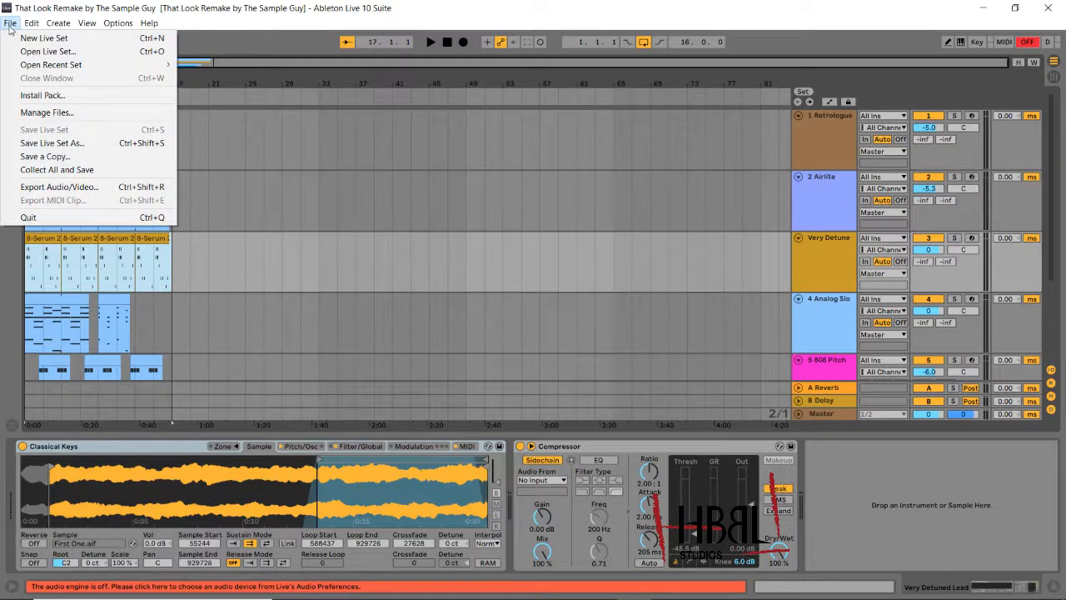
{"action": "left_click", "coordinate": [35, 173]}
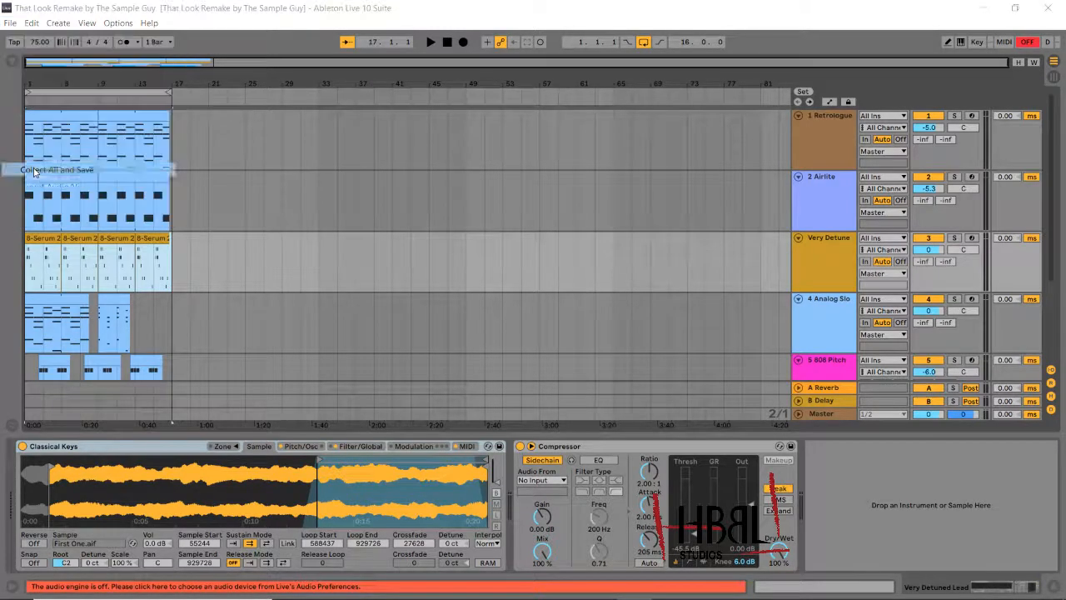
{"action": "left_click", "coordinate": [499, 363]}
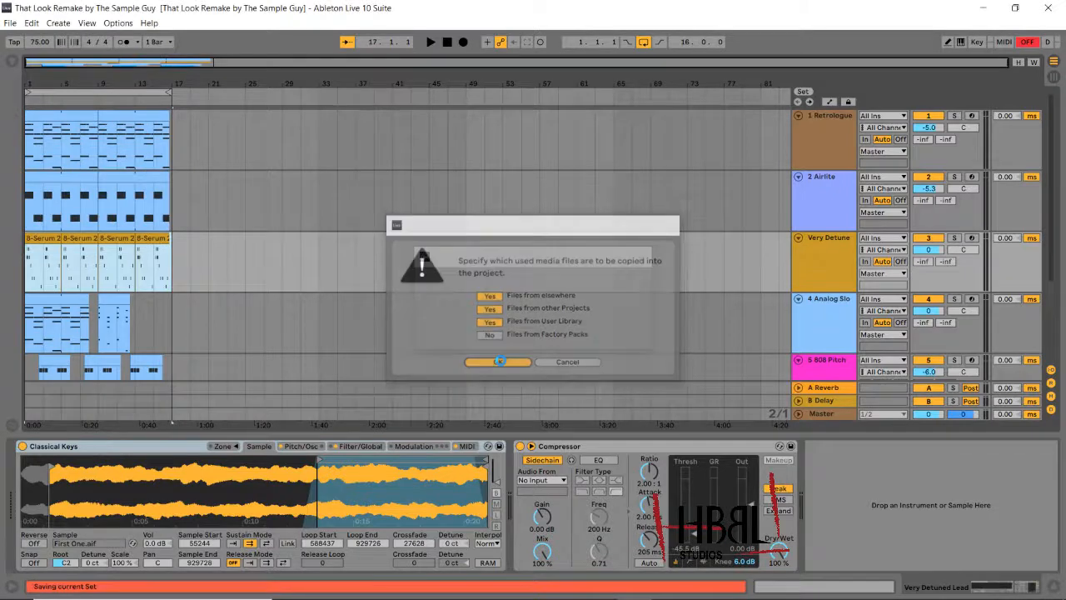
Switch to File Explorer and open the That Look Remake by The Sample Guy Project folder inside Test Stems.
{"action": "left_click", "coordinate": [983, 8]}
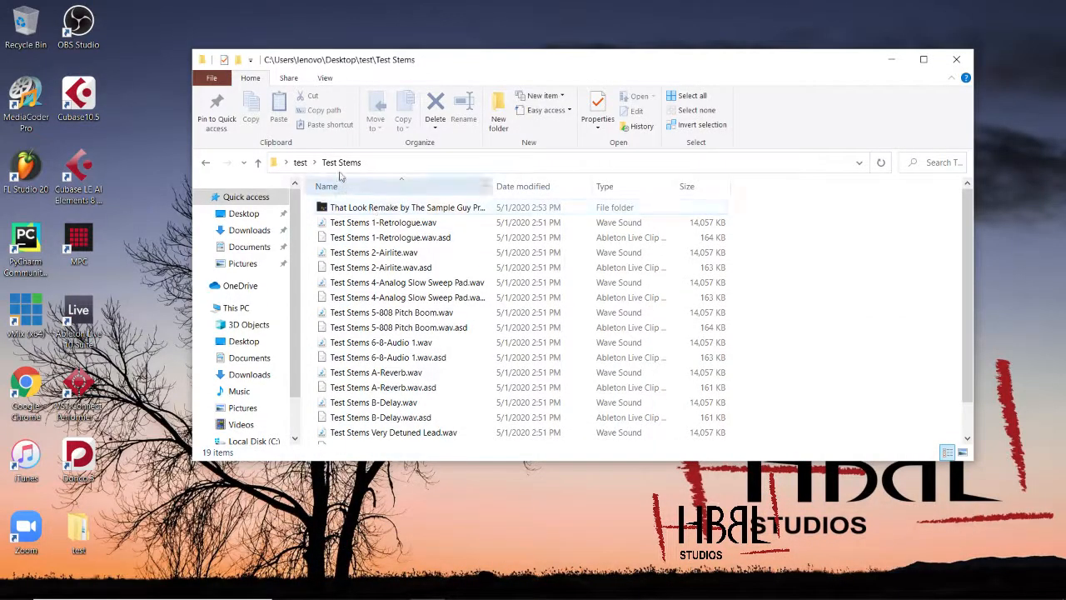
{"action": "left_click", "coordinate": [300, 163]}
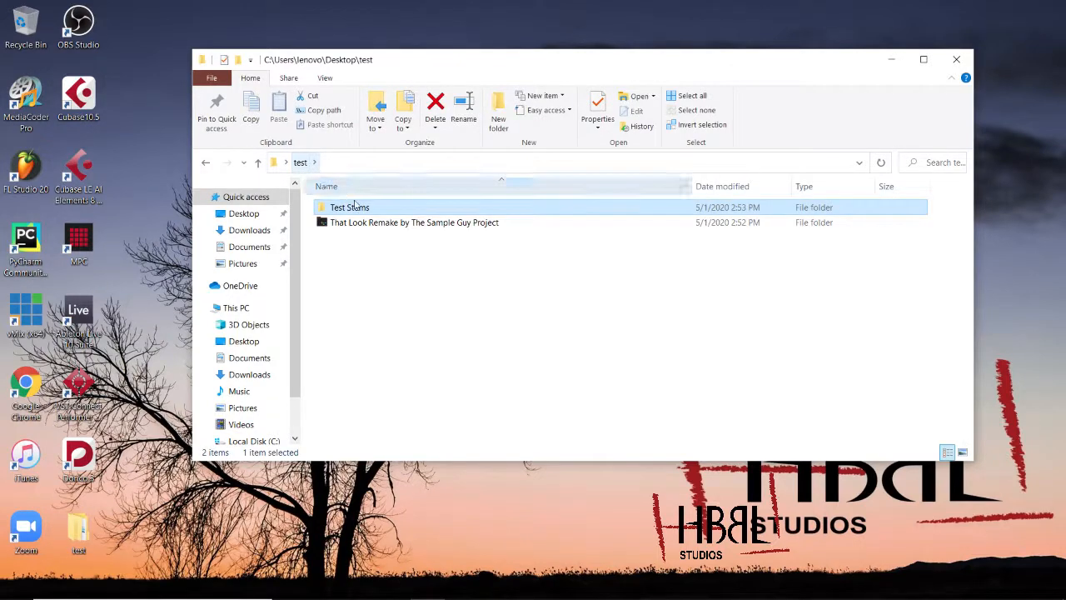
{"action": "left_click", "coordinate": [359, 214]}
{"action": "left_click", "coordinate": [356, 208]}
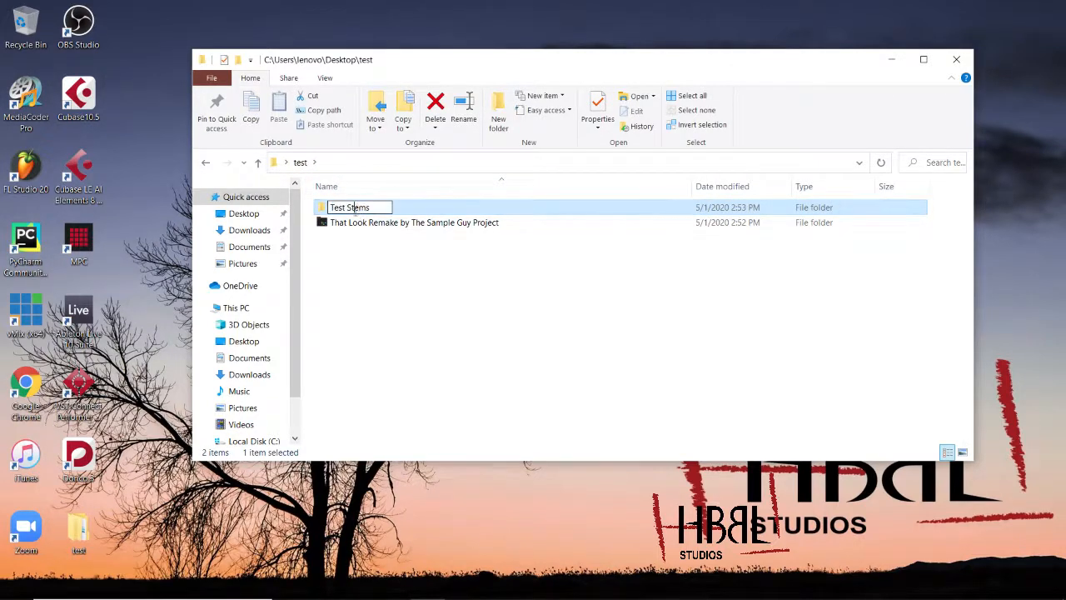
{"action": "double_click", "coordinate": [323, 209]}
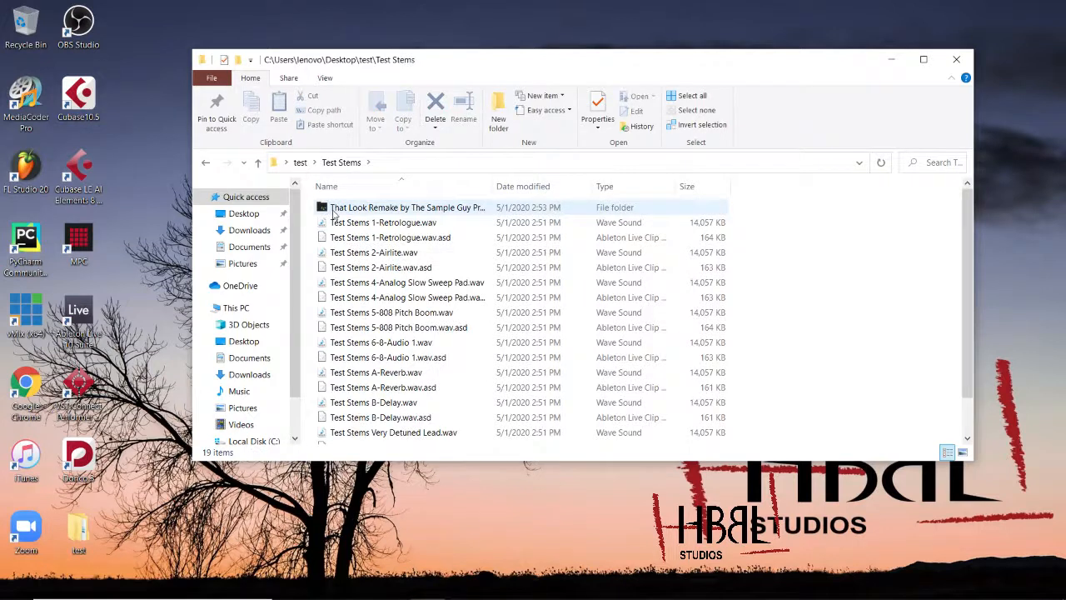
{"action": "left_click", "coordinate": [329, 211]}
{"action": "double_click", "coordinate": [329, 210]}
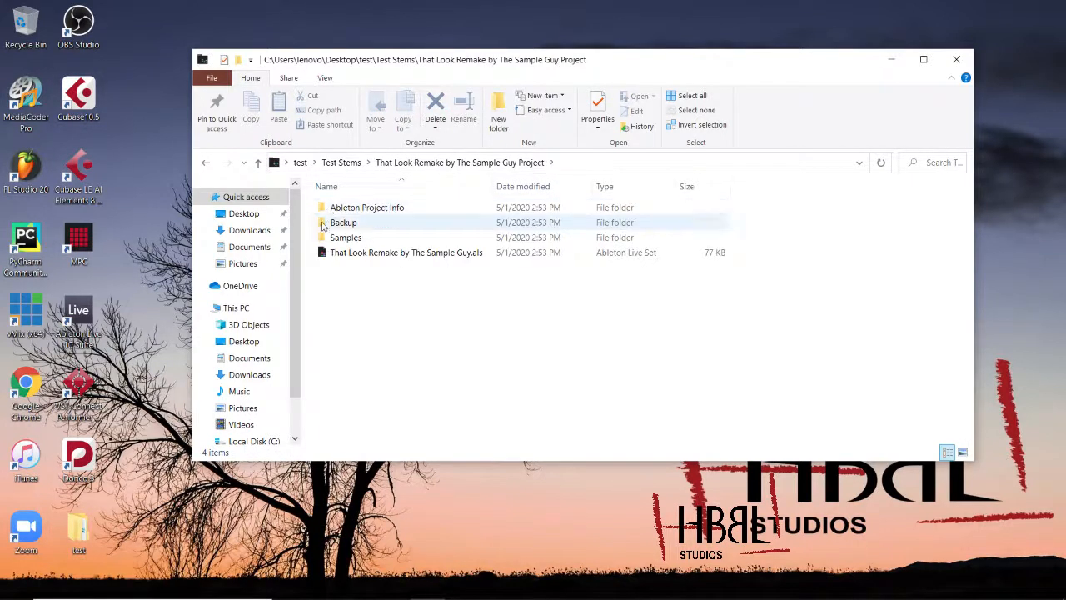
Examine the project's Samples and Backup folders, and return to the test folder.
{"action": "double_click", "coordinate": [325, 240]}
{"action": "double_click", "coordinate": [323, 208]}
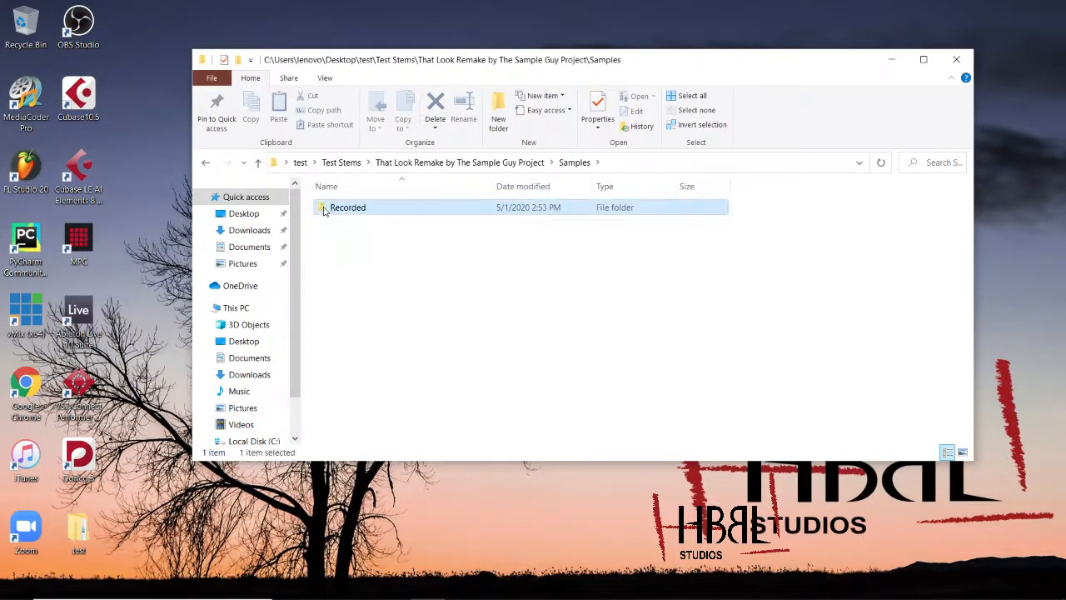
{"action": "left_click", "coordinate": [204, 163]}
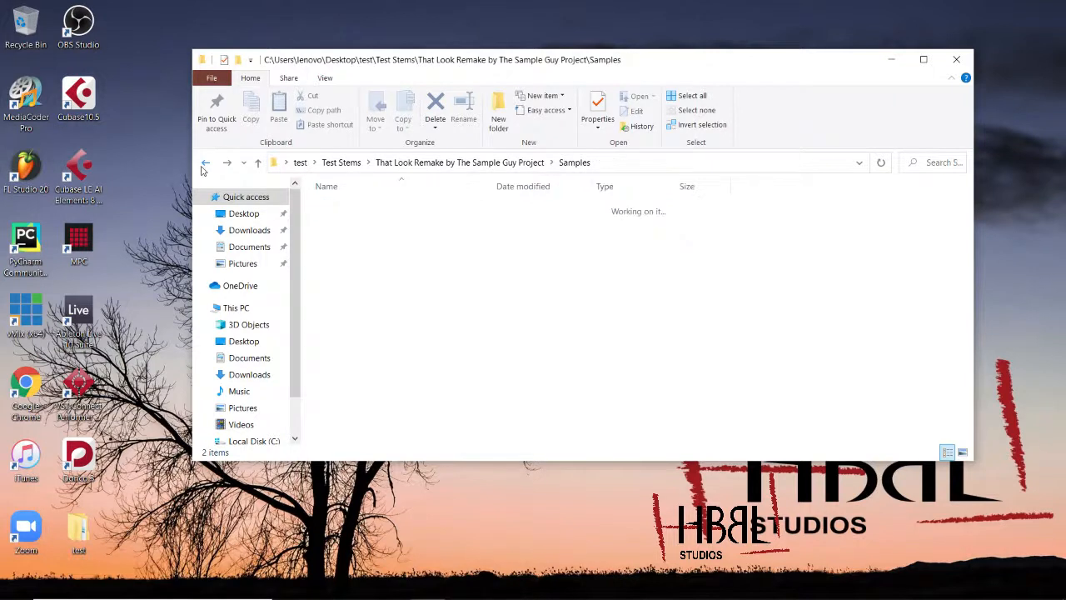
{"action": "left_click", "coordinate": [205, 162]}
{"action": "double_click", "coordinate": [331, 222]}
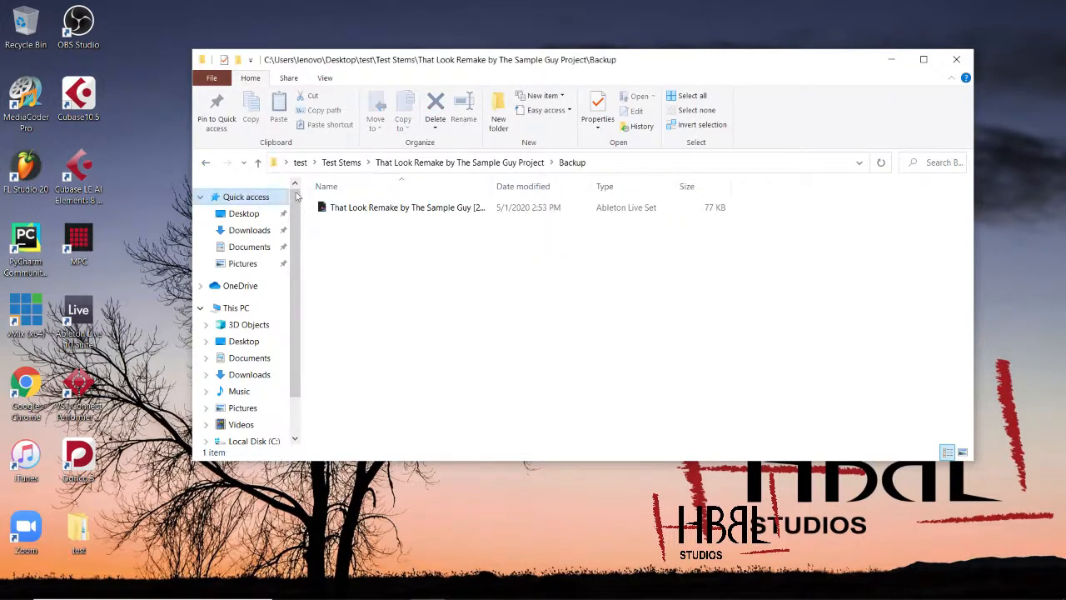
{"action": "left_click", "coordinate": [205, 162]}
{"action": "left_click", "coordinate": [205, 162]}
{"action": "left_click", "coordinate": [208, 166]}
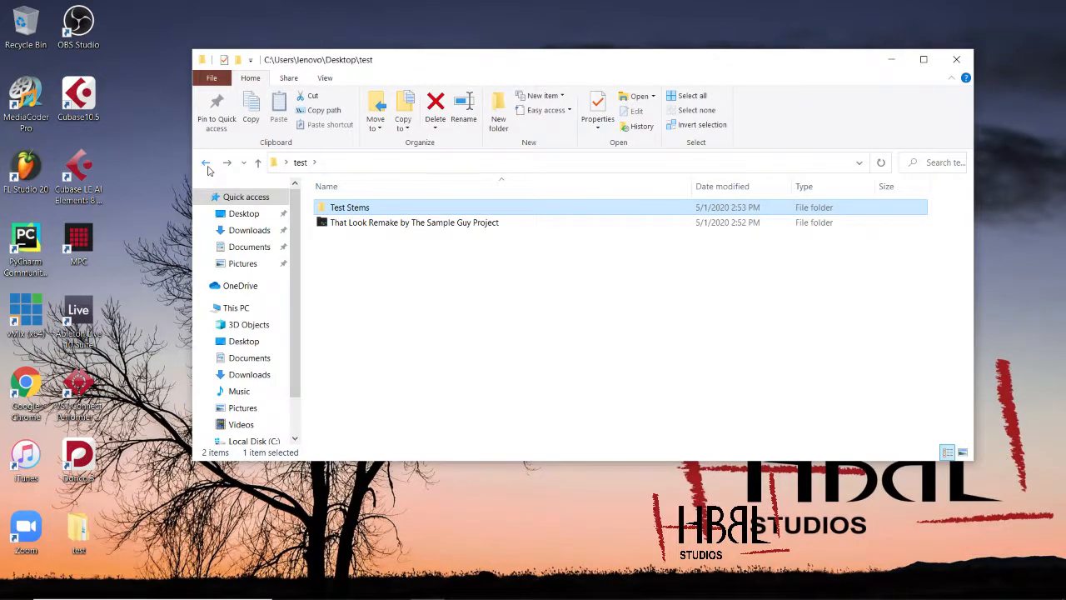
Check the Test Stems folder's size in its properties, and close them.
{"action": "mouse_move", "coordinate": [477, 592]}
{"action": "right_click", "coordinate": [319, 209]}
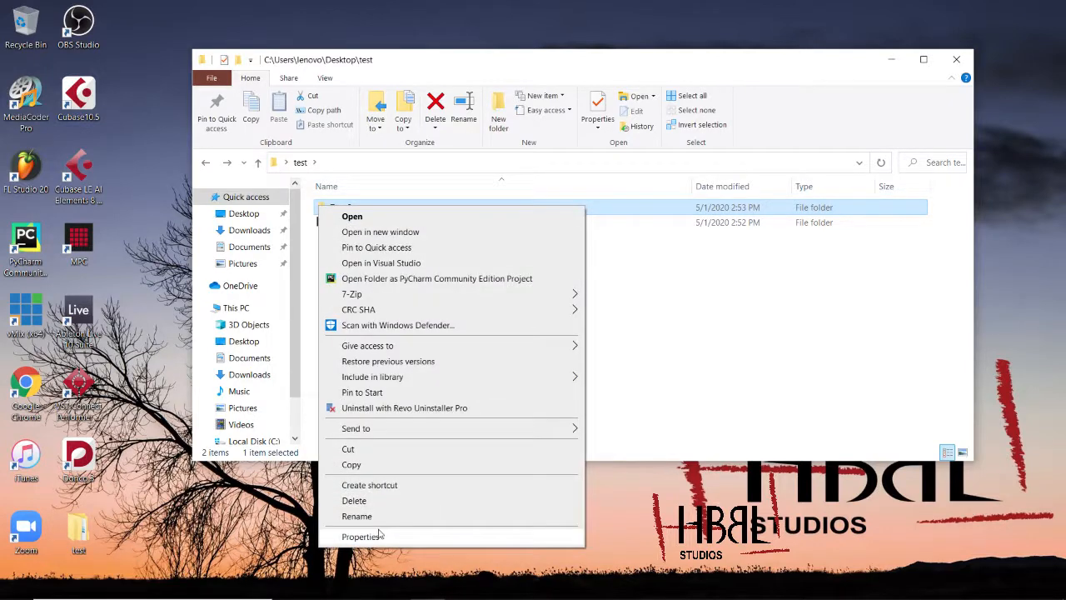
{"action": "left_click", "coordinate": [379, 535]}
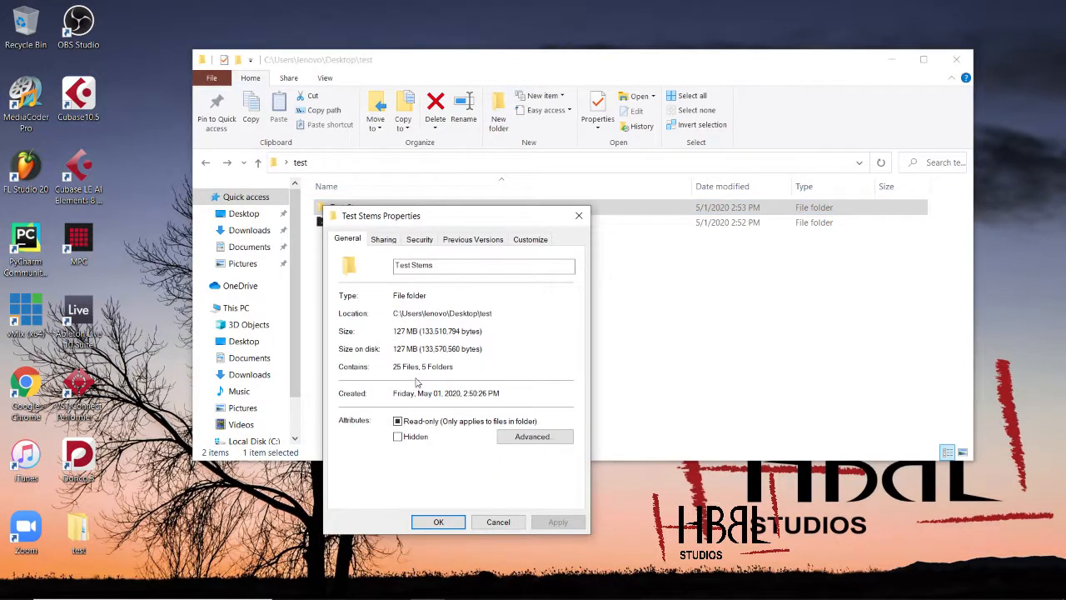
{"action": "left_click", "coordinate": [498, 522]}
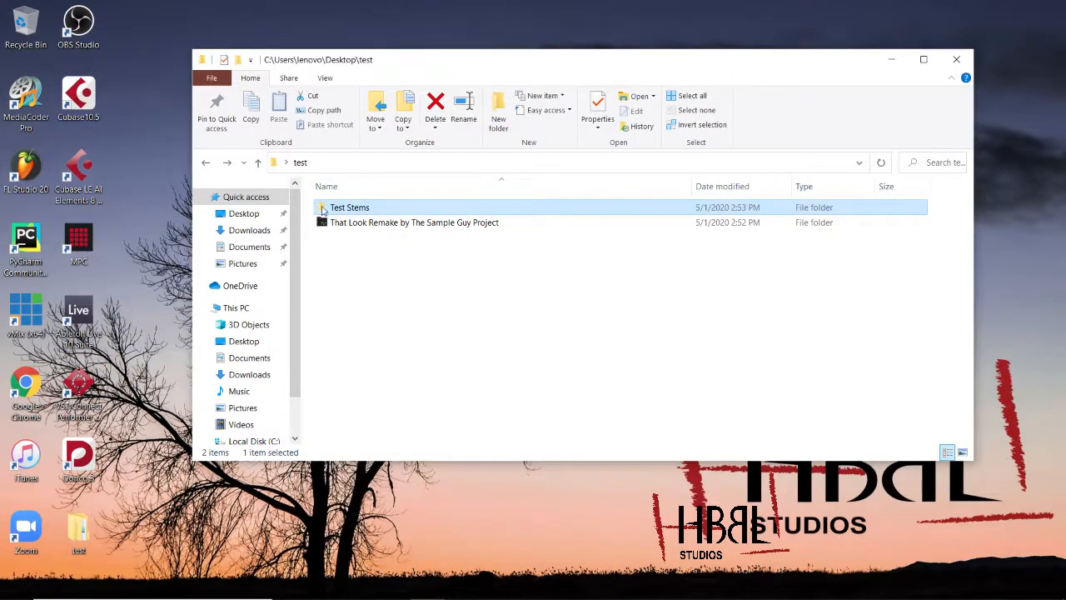
Compress the Test Stems folder into a zipped folder named Test Stems.zip in the test folder.
{"action": "right_click", "coordinate": [323, 210]}
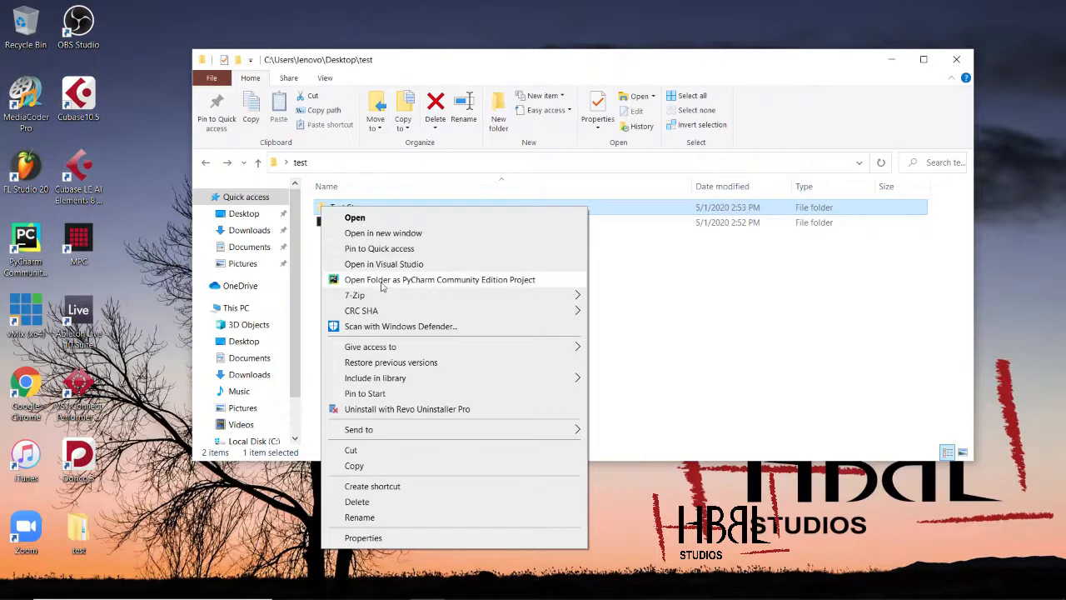
{"action": "mouse_move", "coordinate": [408, 302]}
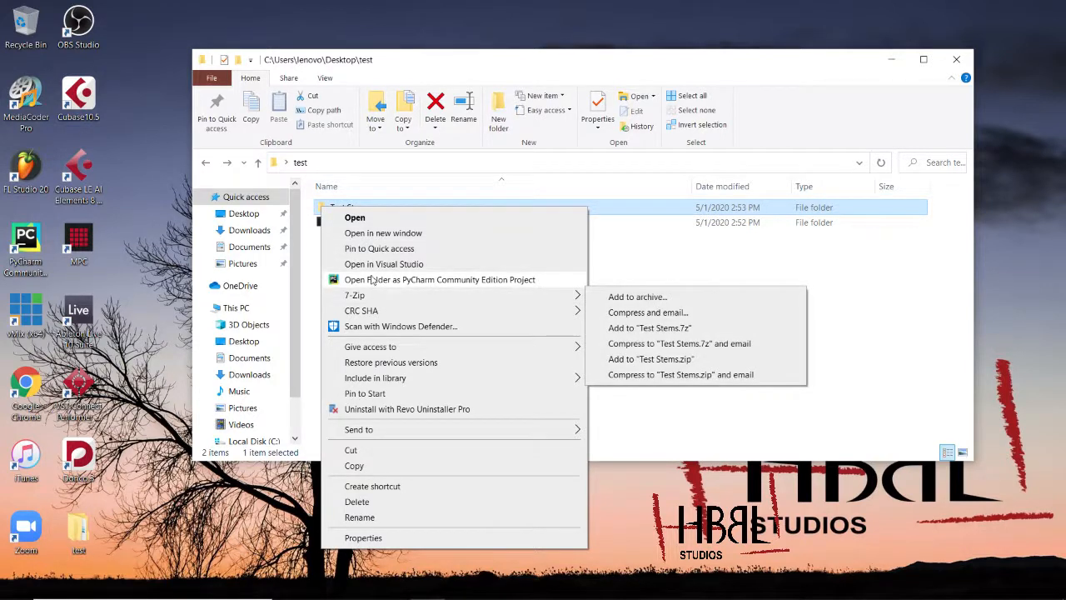
{"action": "mouse_move", "coordinate": [379, 429]}
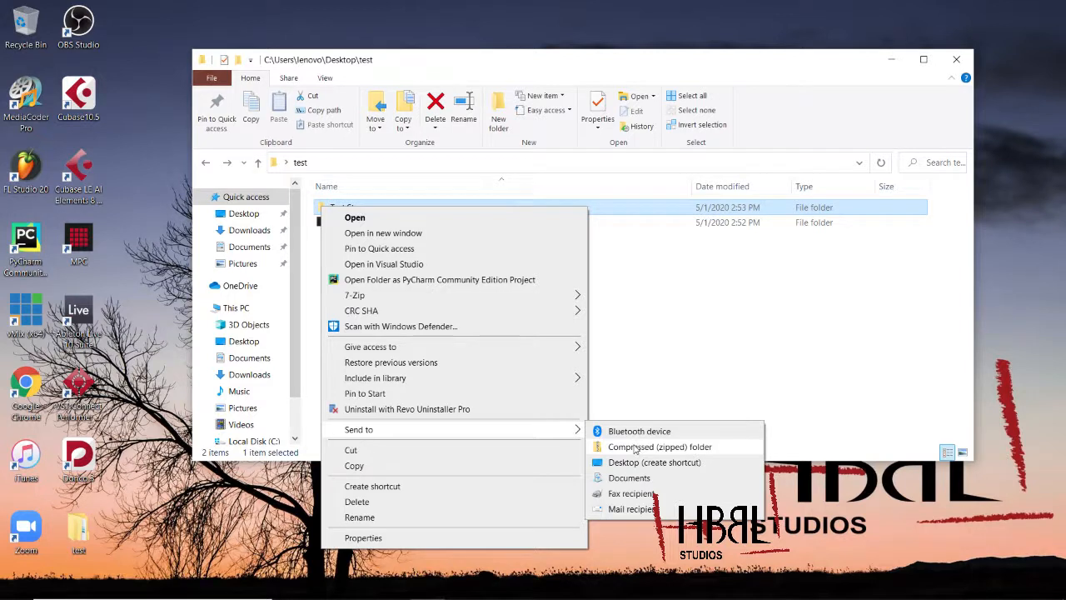
{"action": "left_click", "coordinate": [635, 449]}
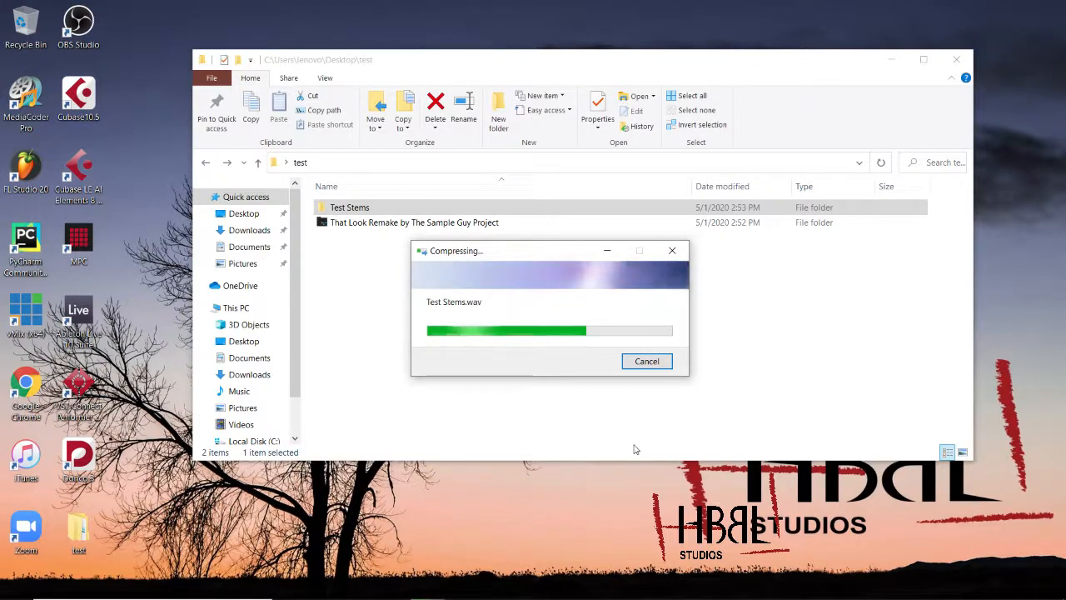
{"action": "left_click", "coordinate": [395, 312]}
Open Test Stems.zip to examine the stems and project folder it contains, and leave the archive.
{"action": "left_click", "coordinate": [349, 242]}
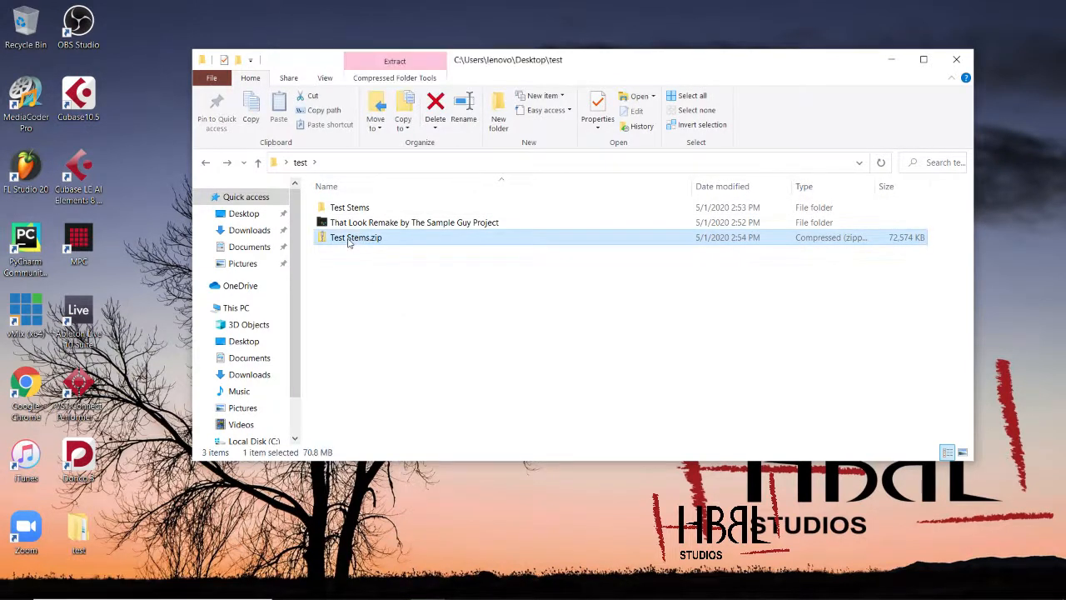
{"action": "double_click", "coordinate": [349, 239]}
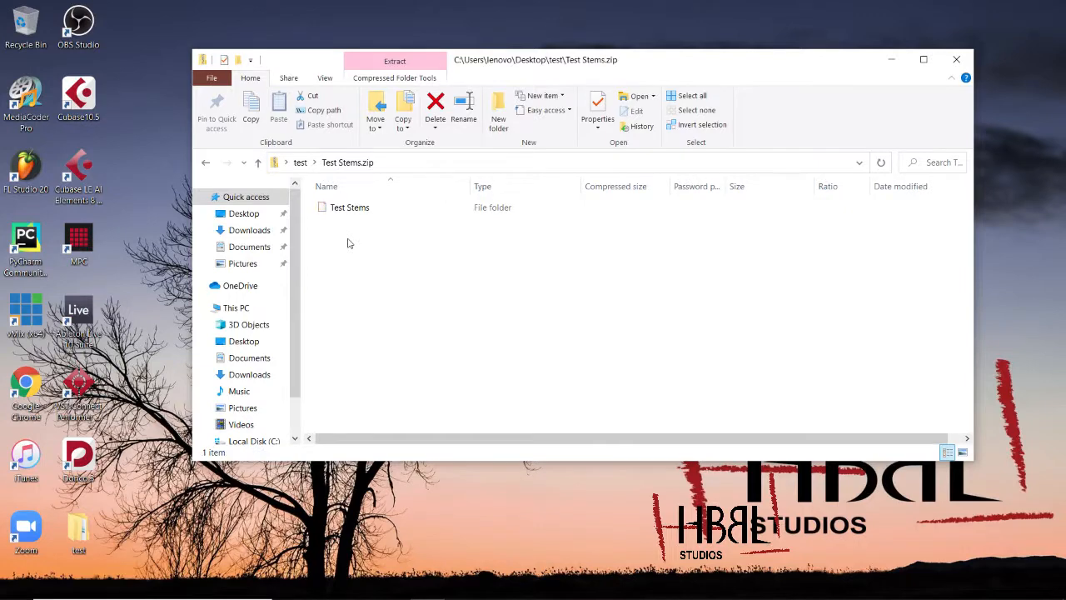
{"action": "left_click", "coordinate": [349, 209]}
{"action": "double_click", "coordinate": [348, 209]}
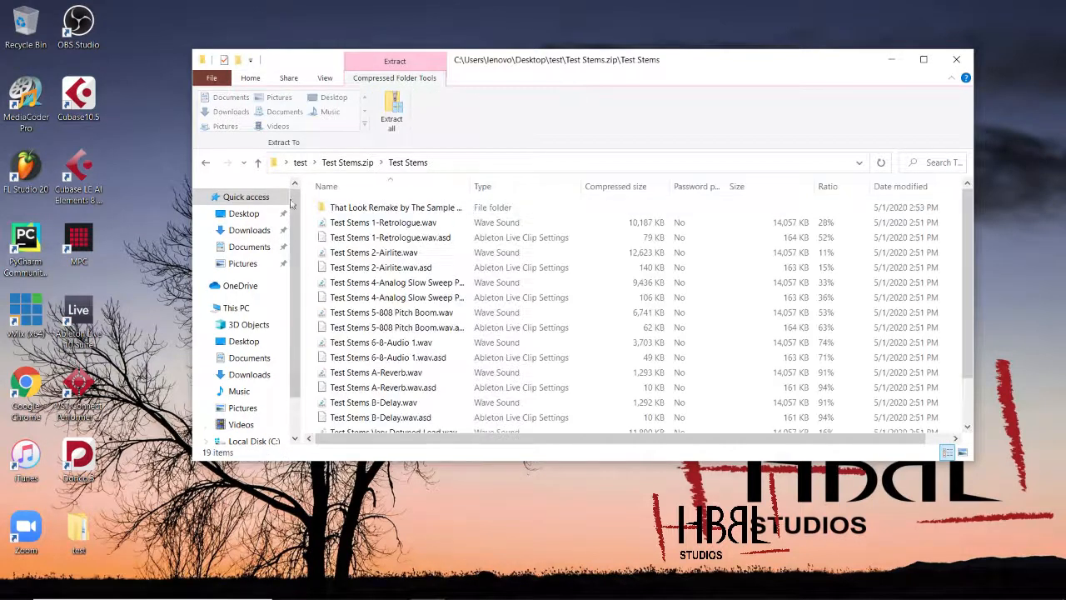
{"action": "left_click", "coordinate": [205, 162]}
{"action": "left_click", "coordinate": [206, 162]}
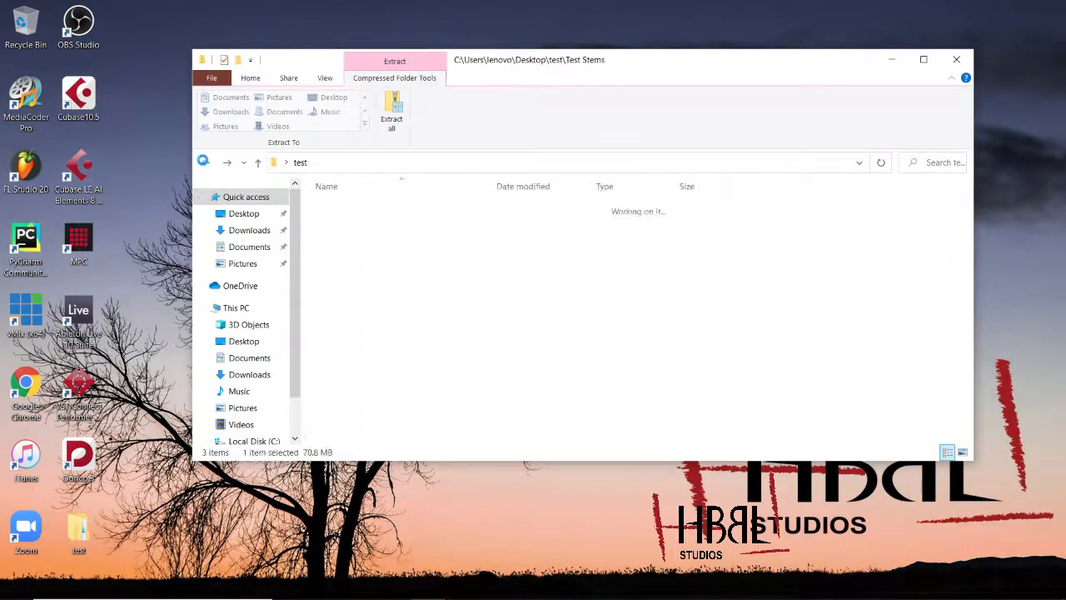
{"action": "left_click", "coordinate": [205, 162]}
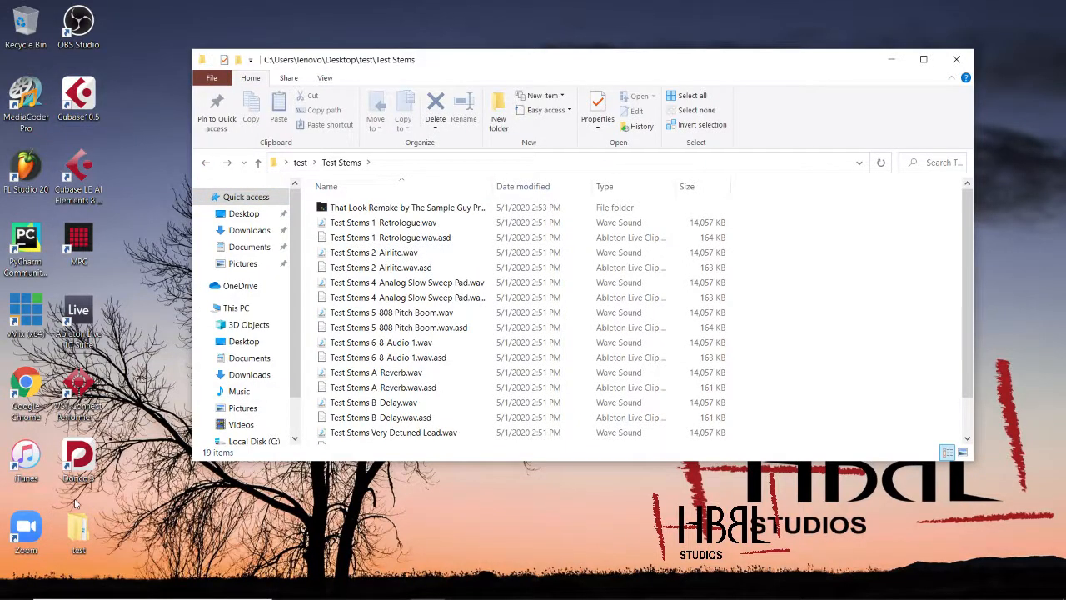
Reopen the desktop's test folder in a single window and check the size of Test Stems.zip in its properties.
{"action": "double_click", "coordinate": [73, 538]}
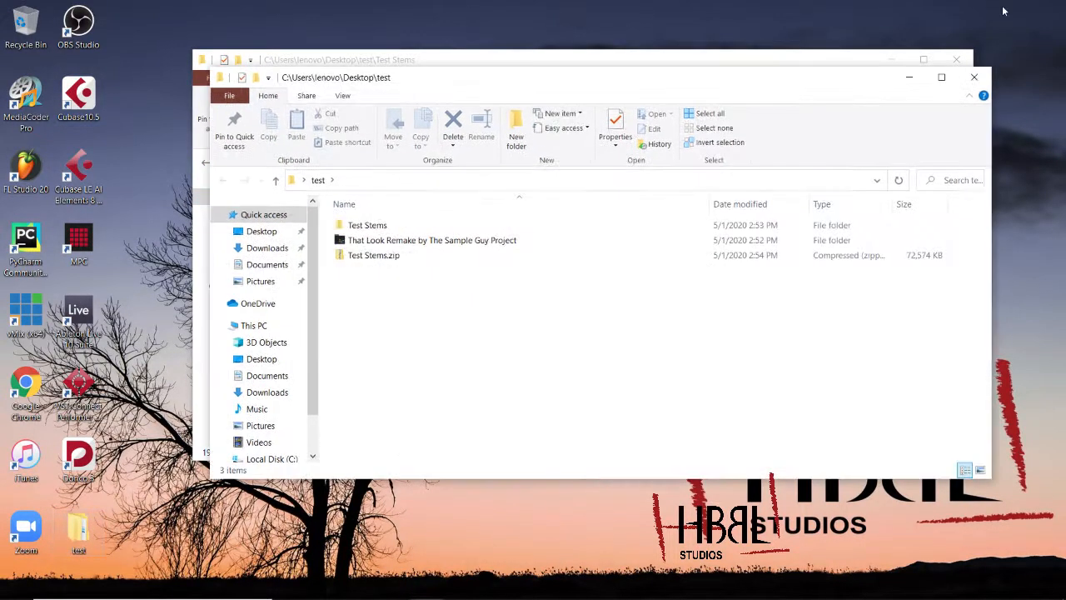
{"action": "left_click", "coordinate": [957, 57]}
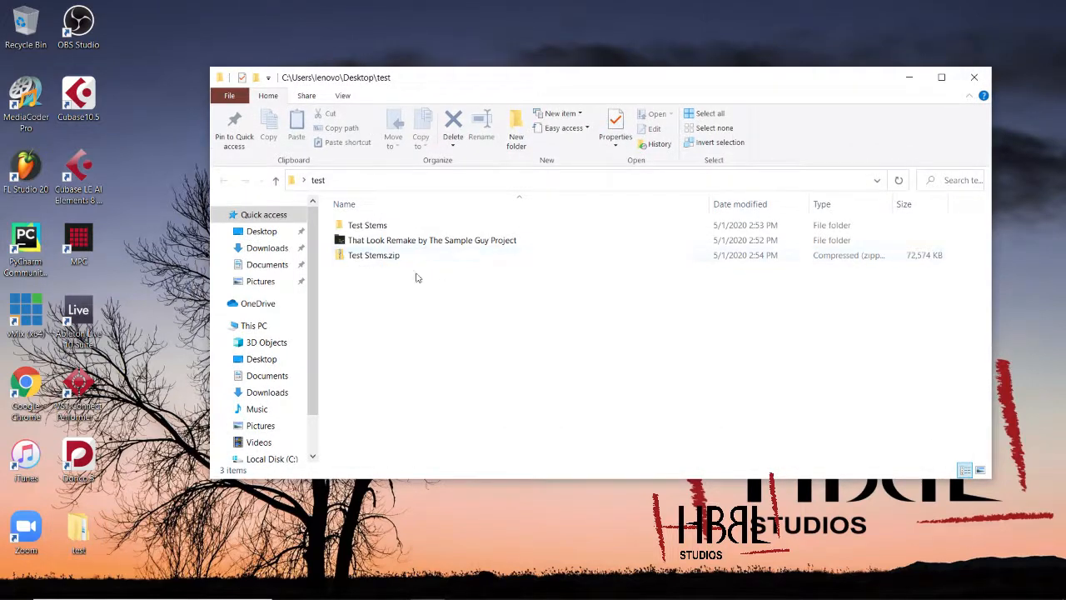
{"action": "left_click", "coordinate": [355, 258]}
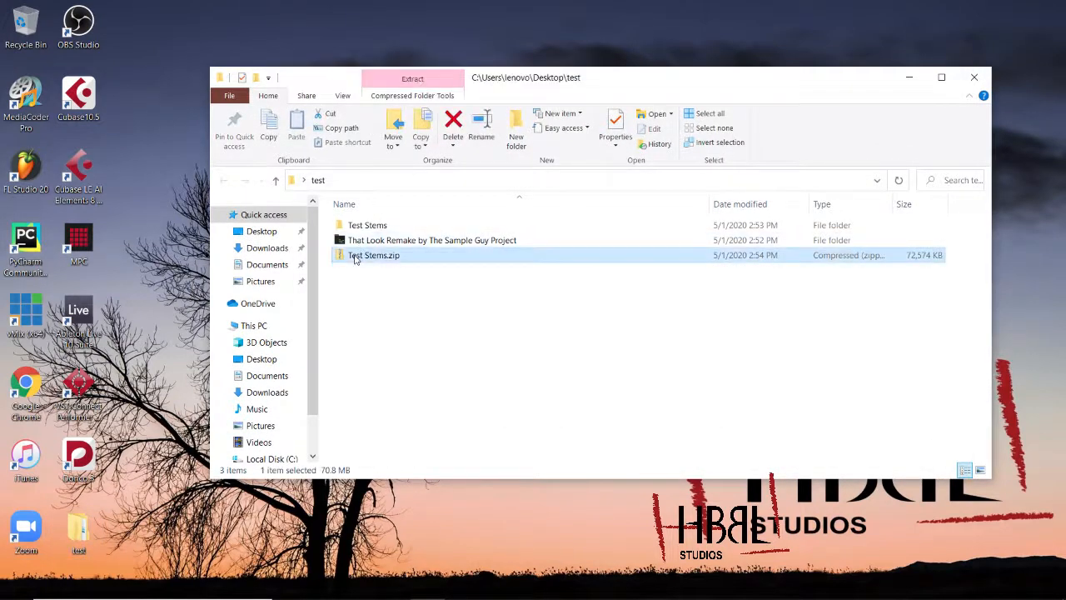
{"action": "right_click", "coordinate": [354, 257]}
{"action": "left_click", "coordinate": [413, 571]}
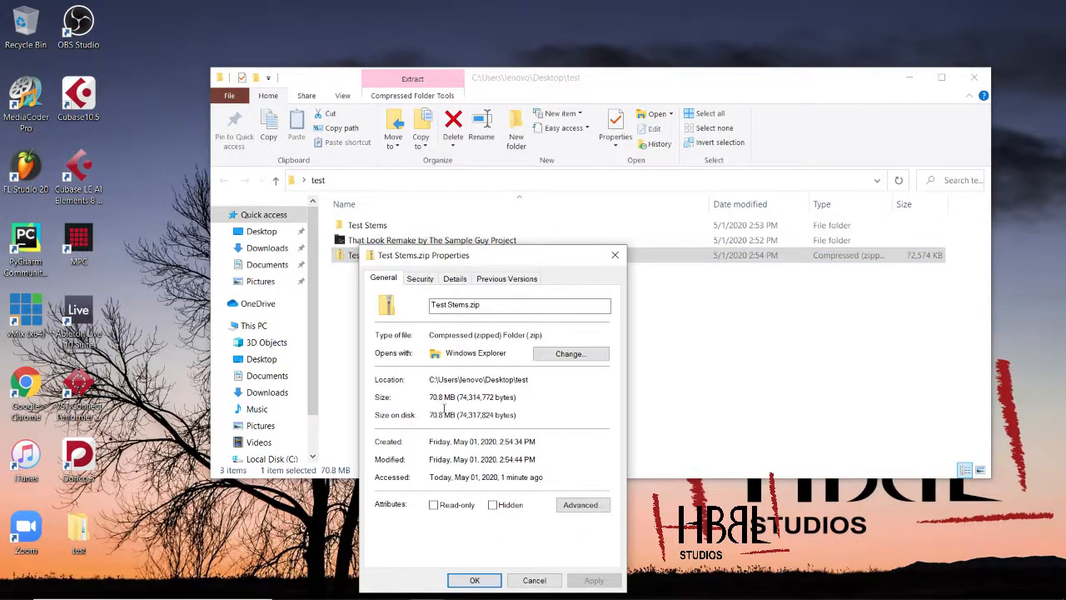
{"action": "left_click", "coordinate": [616, 254]}
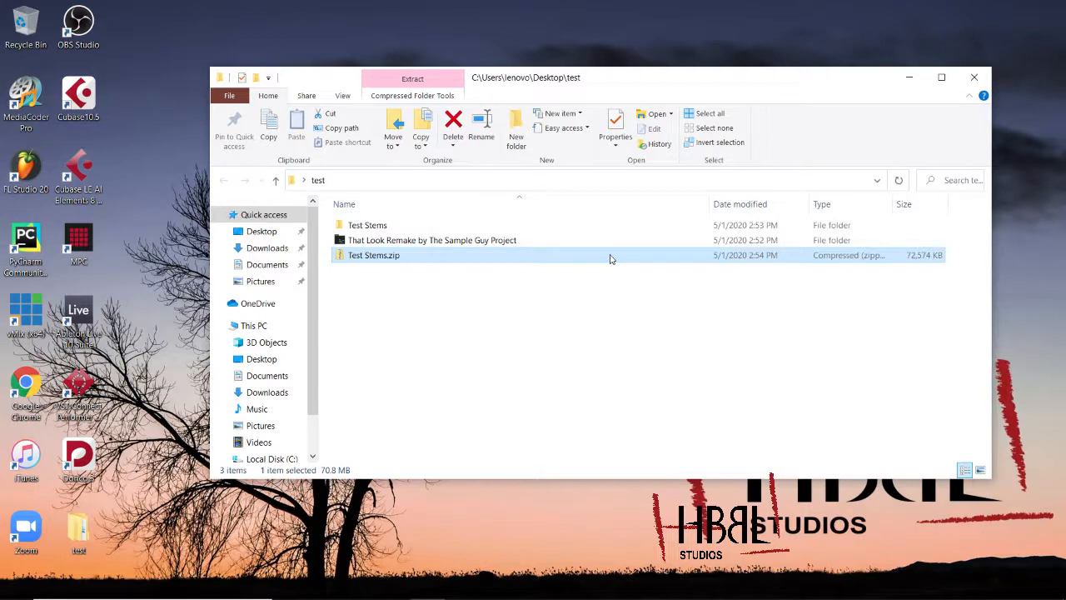
Switch to vMix, preview the HBBL Studios input and bring it to the output with a Wipe transition.
{"action": "mouse_move", "coordinate": [637, 597]}
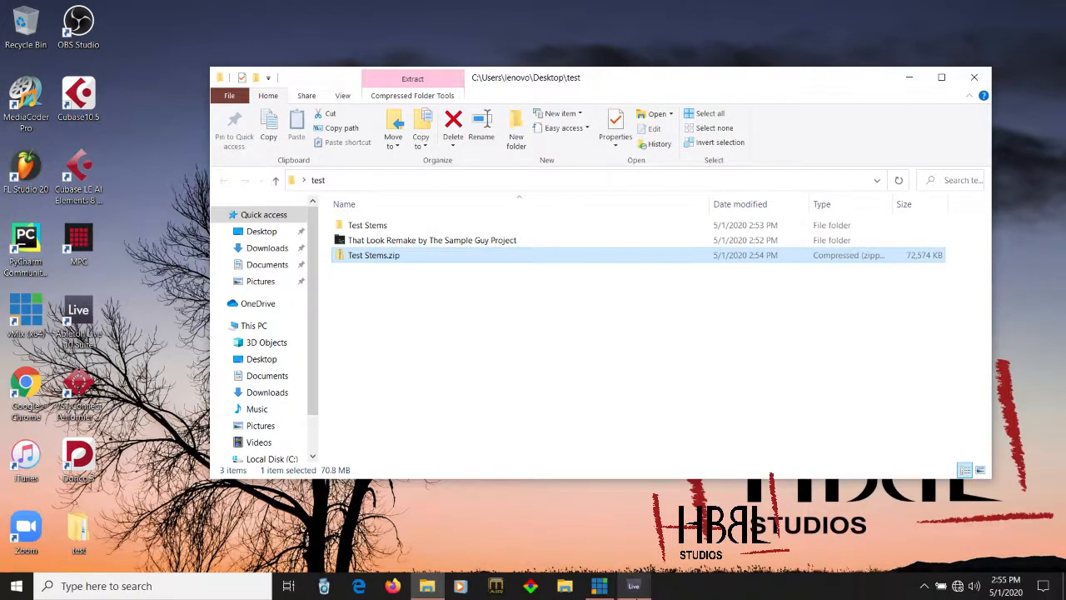
{"action": "left_click", "coordinate": [606, 590]}
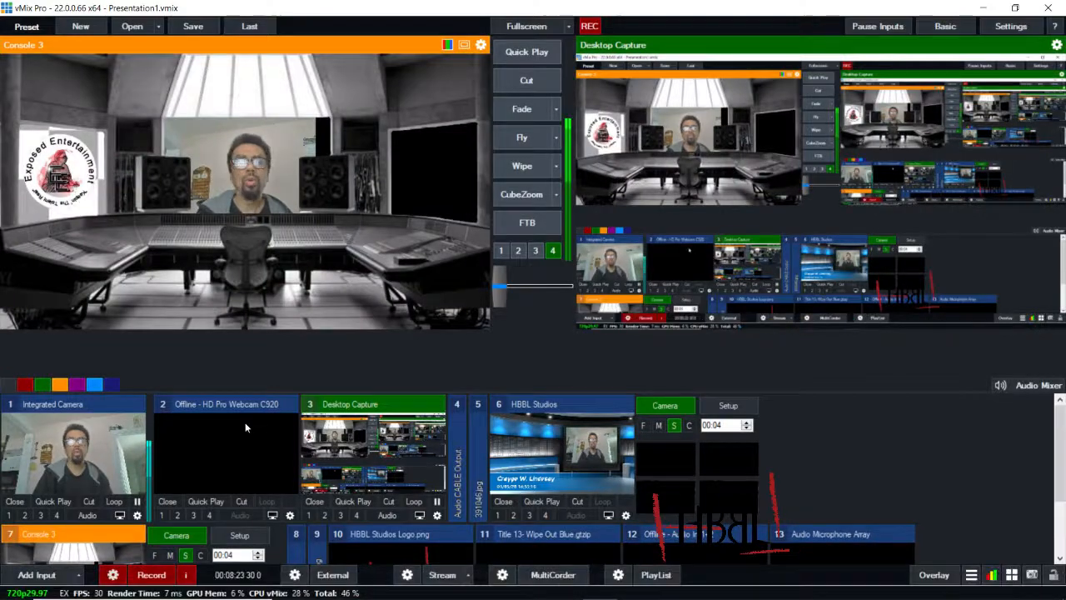
{"action": "left_click", "coordinate": [569, 480]}
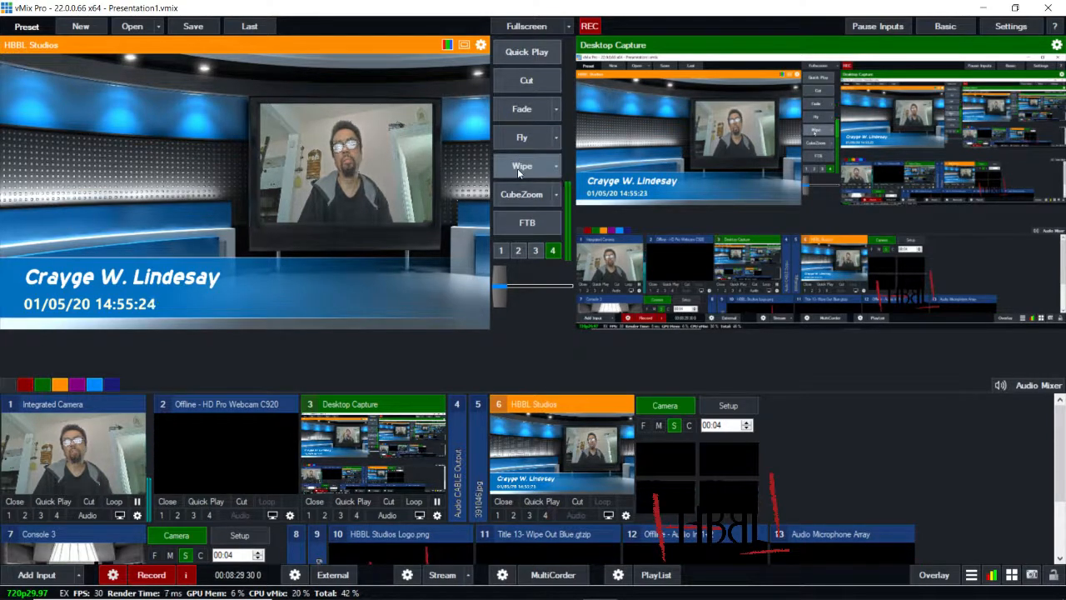
{"action": "left_click", "coordinate": [517, 168]}
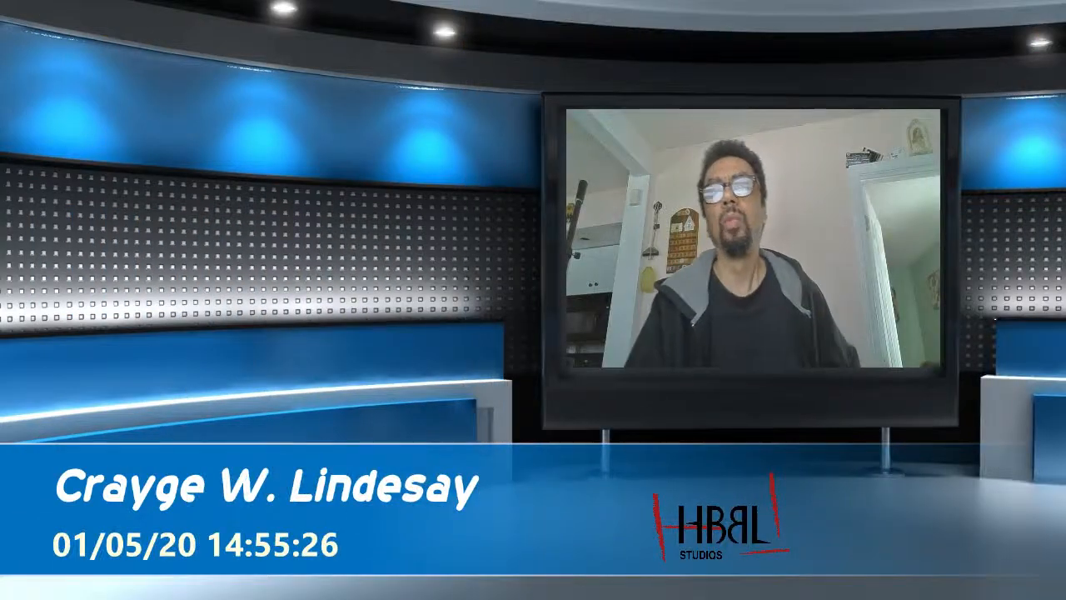